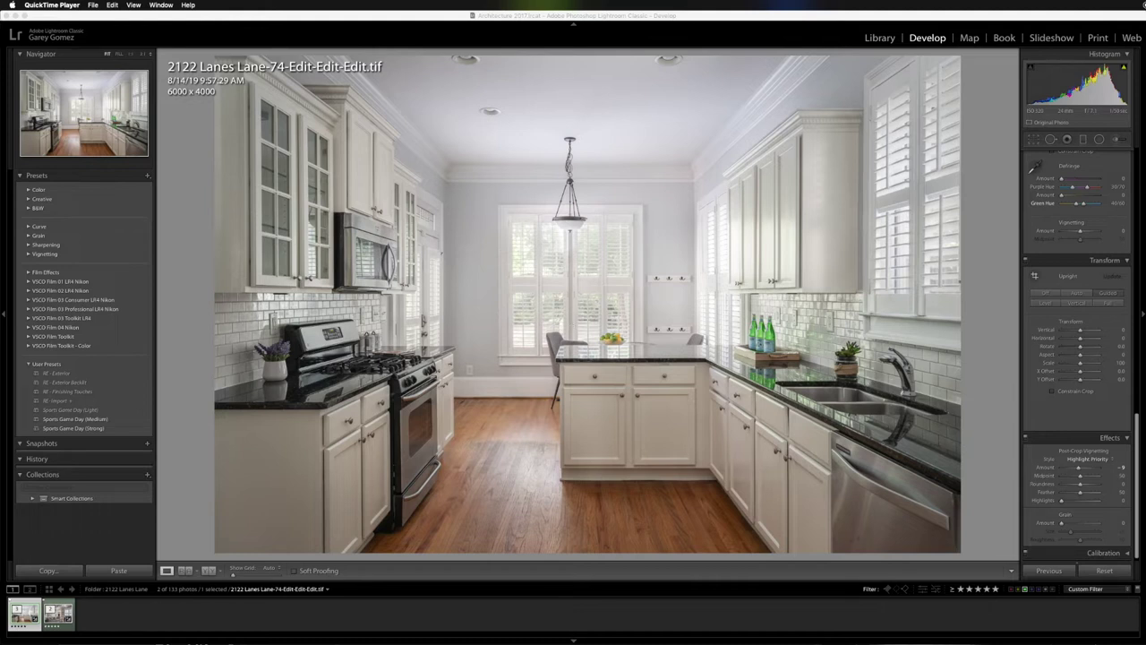
click(63, 611)
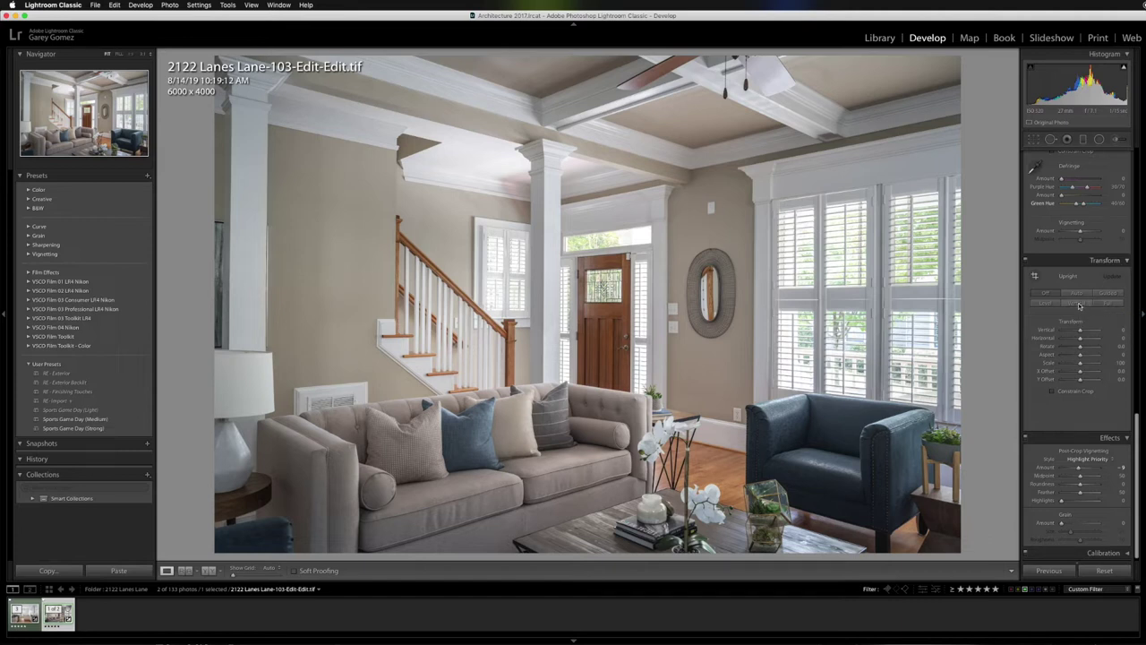
Step: Apply Vertical Upright to the living room, compare it with Off, and check verticals against the grid
click(1078, 306)
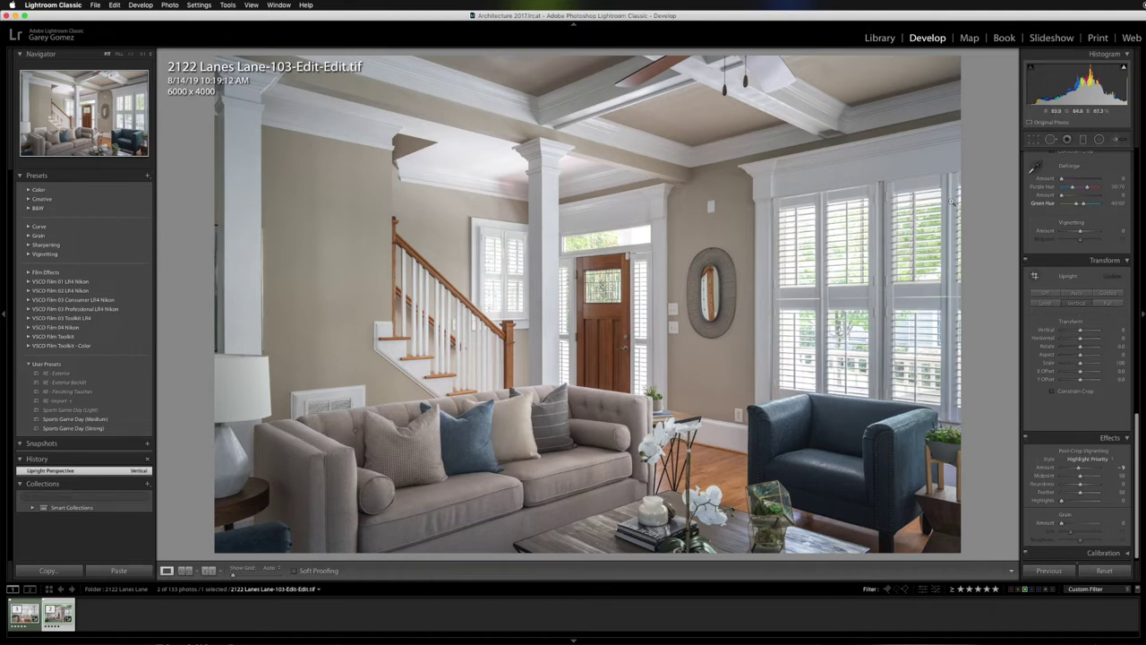
click(1046, 294)
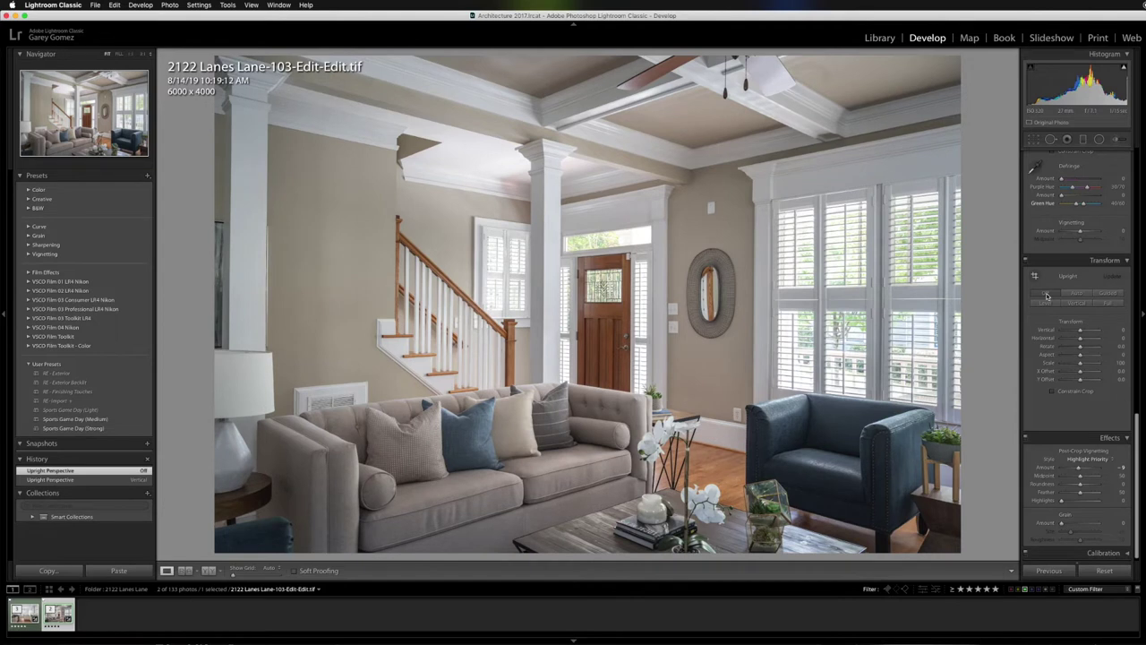
click(1078, 303)
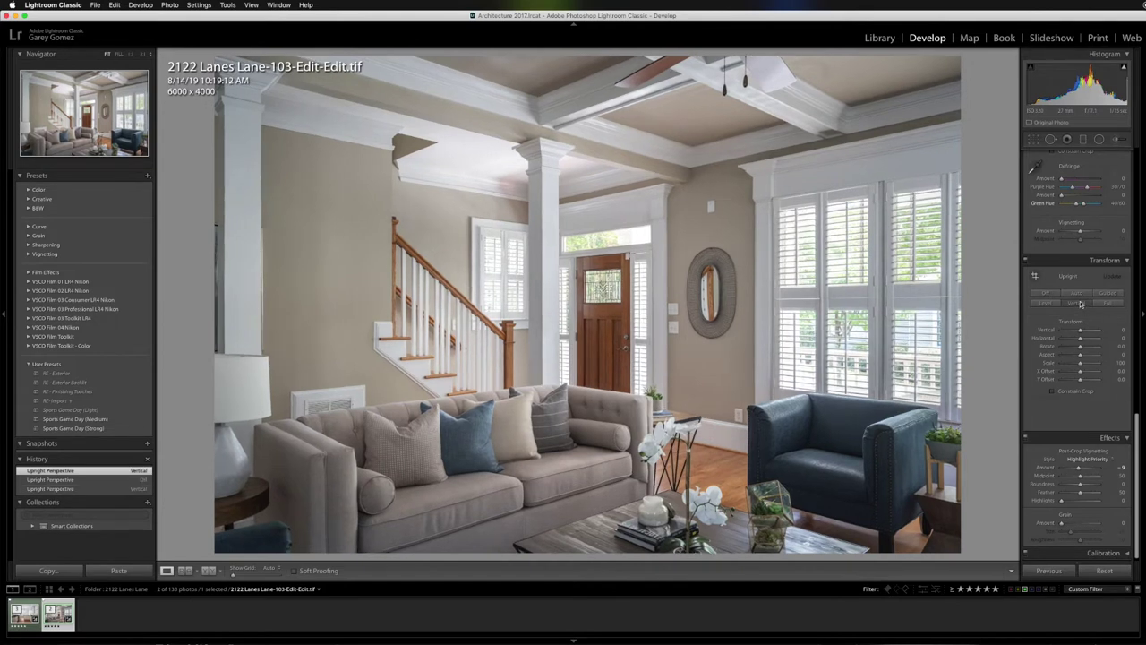
drag(1079, 332, 1079, 332)
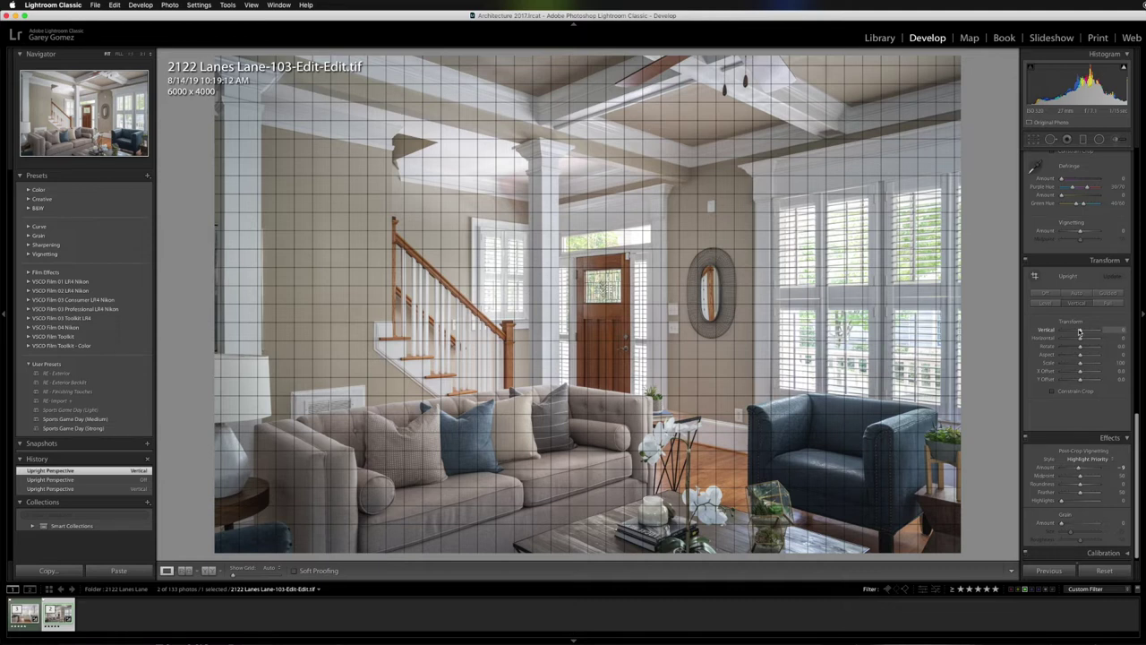
drag(1079, 332, 1080, 331)
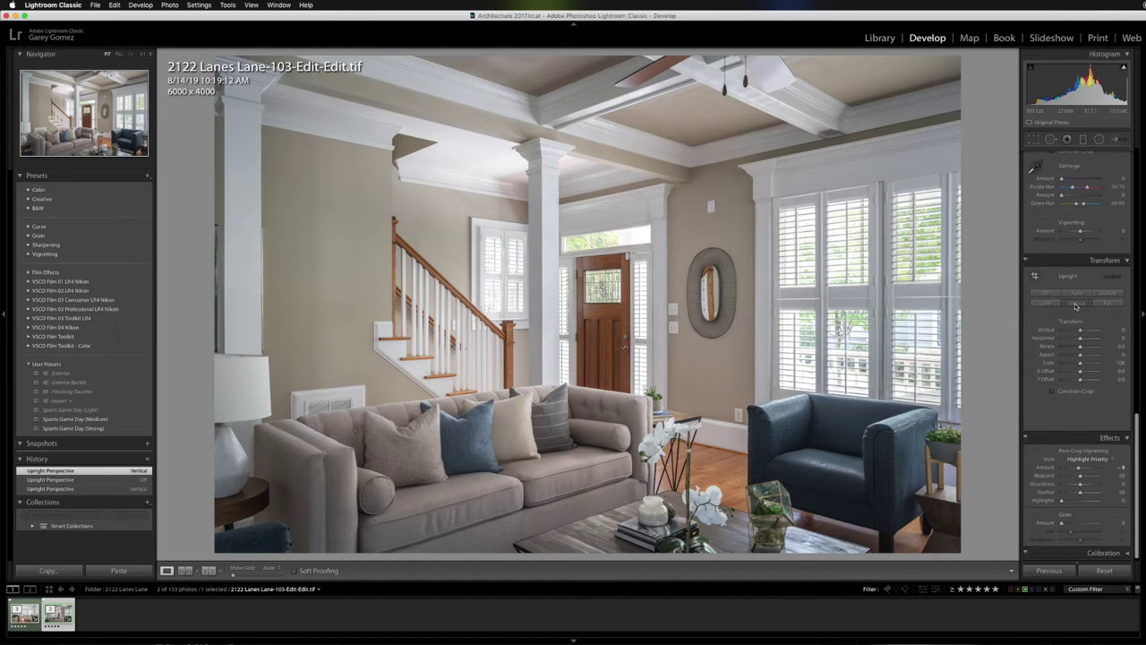
Step: Replace it with Guided Upright using guides down the left white column and right window edge
click(1049, 293)
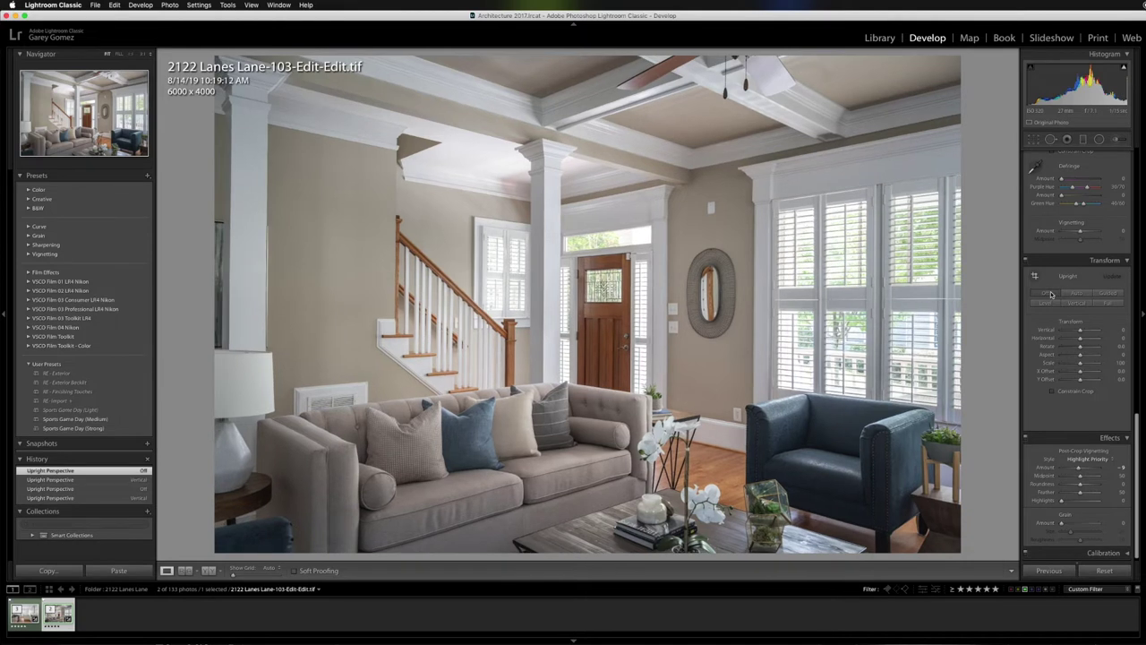
click(1108, 293)
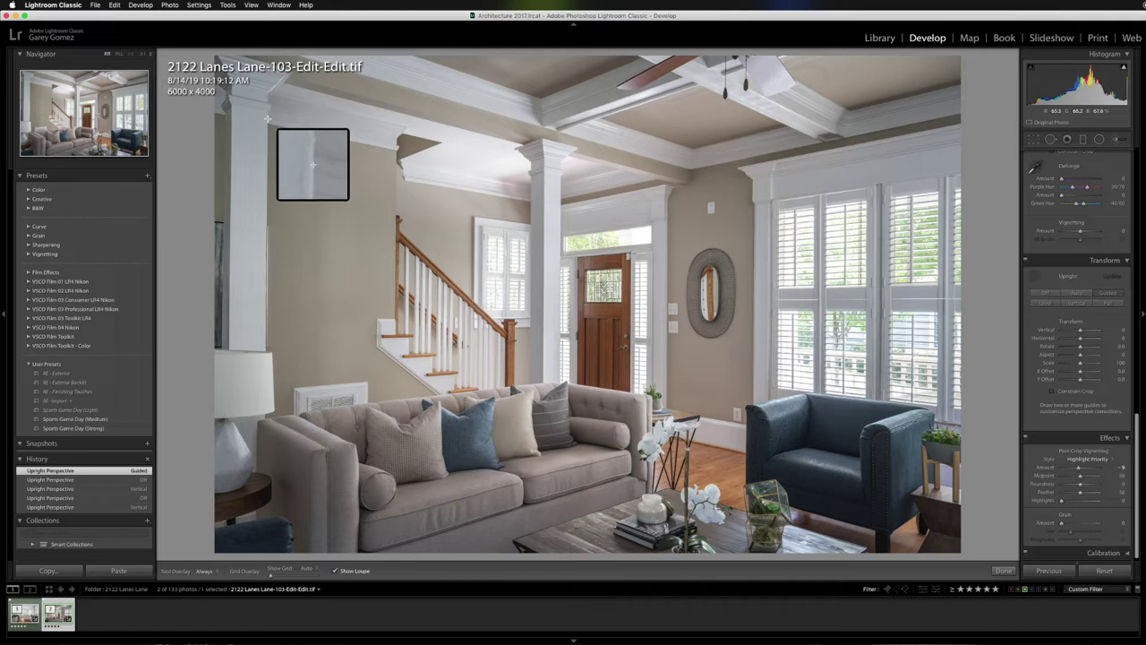
drag(266, 118, 263, 315)
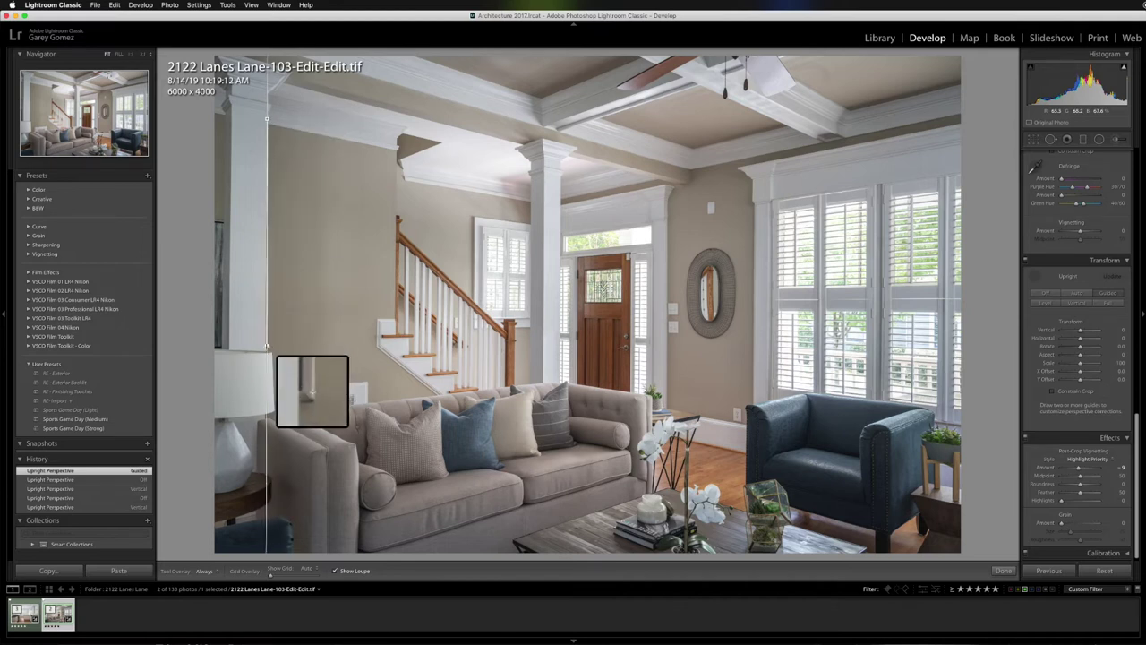
drag(267, 345, 266, 349)
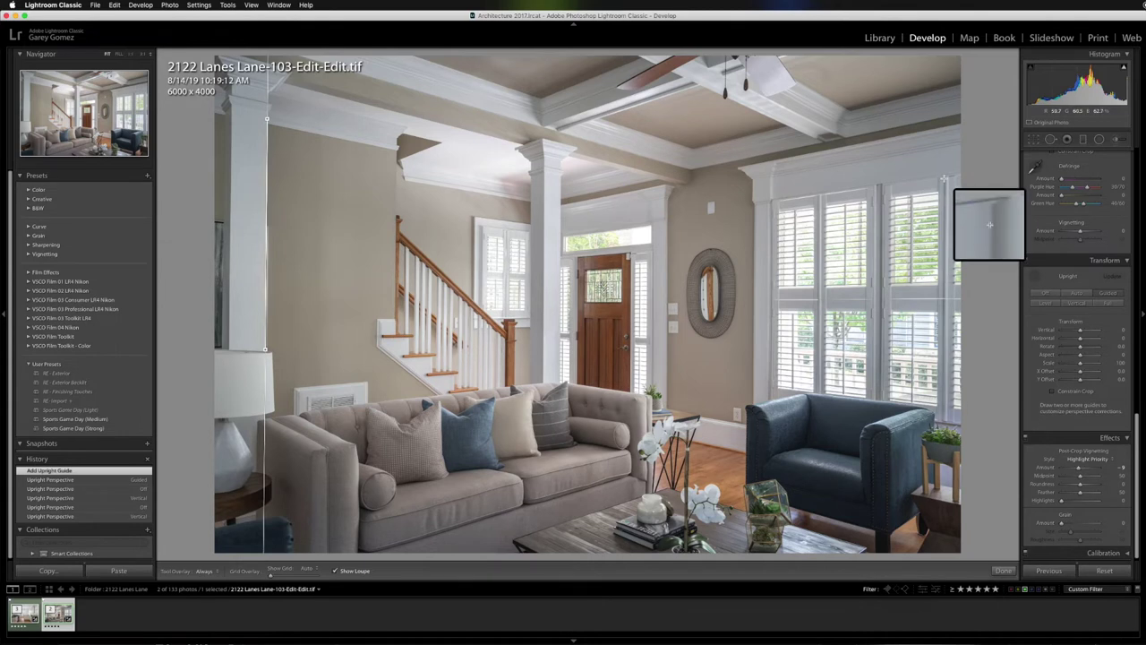
drag(943, 179, 941, 418)
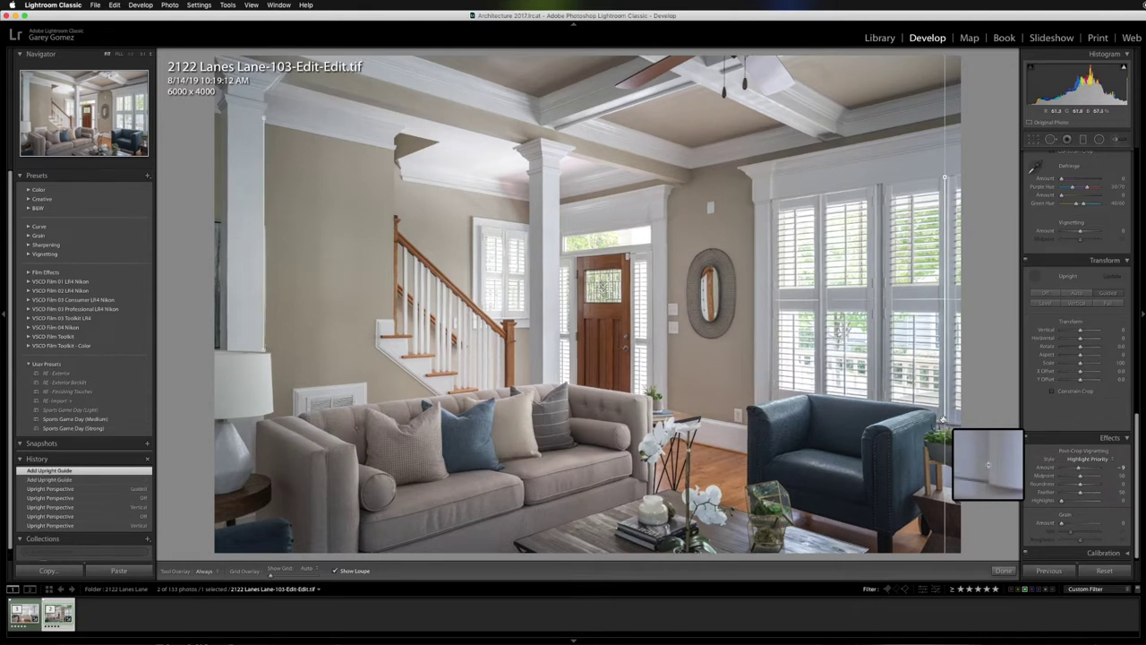
key(Return)
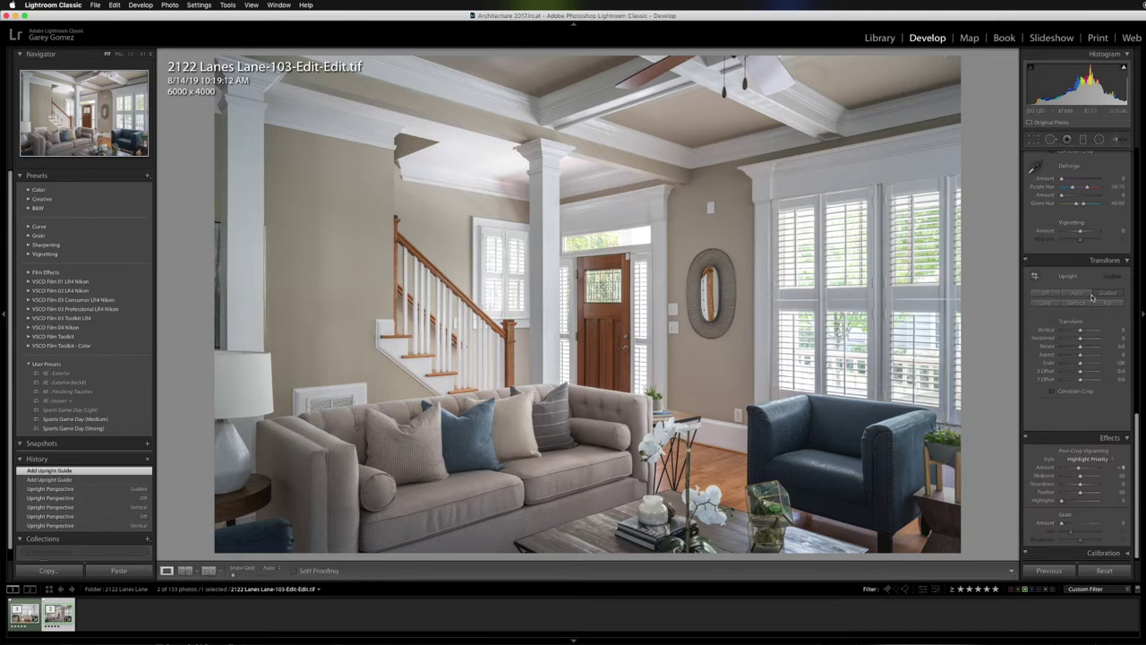
Step: Compare the living room's Guided correction against Off, keep Guided, then go to the kitchen photo
click(1042, 294)
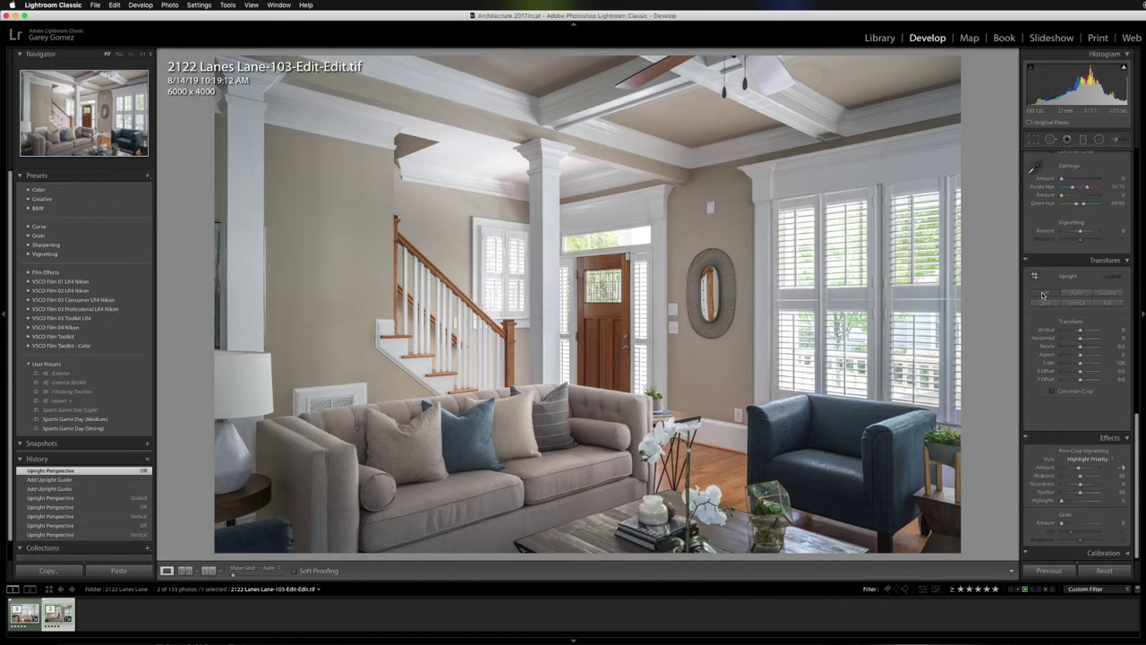
click(1110, 292)
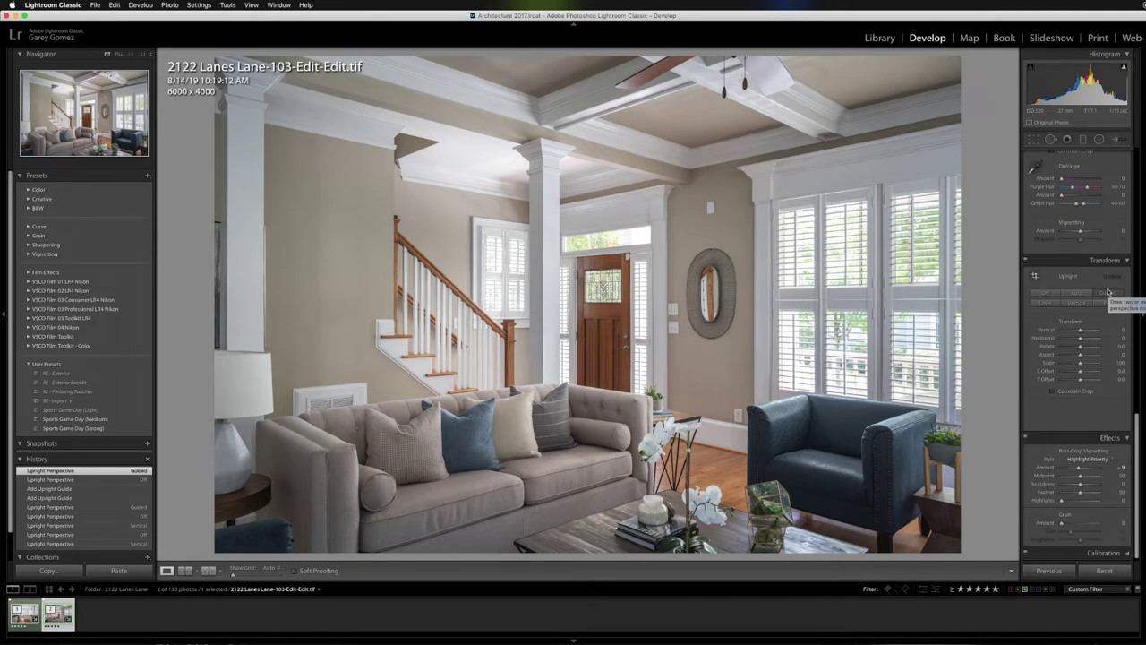
key(Left)
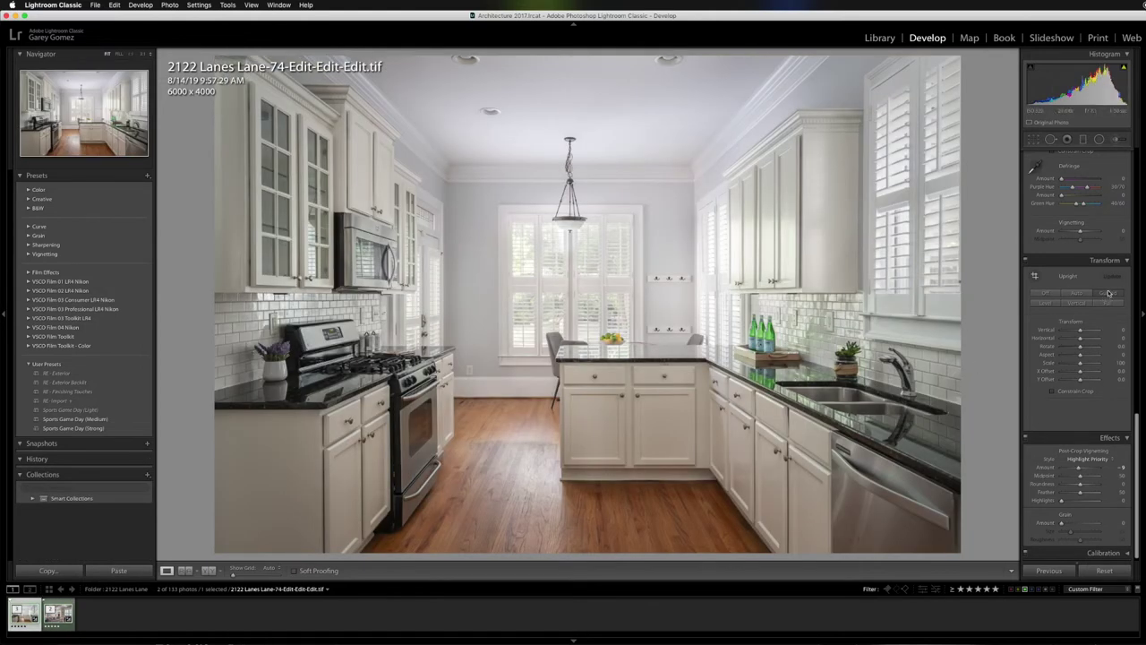
Step: Turn the kitchen photo's Upright correction Off and inspect its original lines against the grid
click(1052, 295)
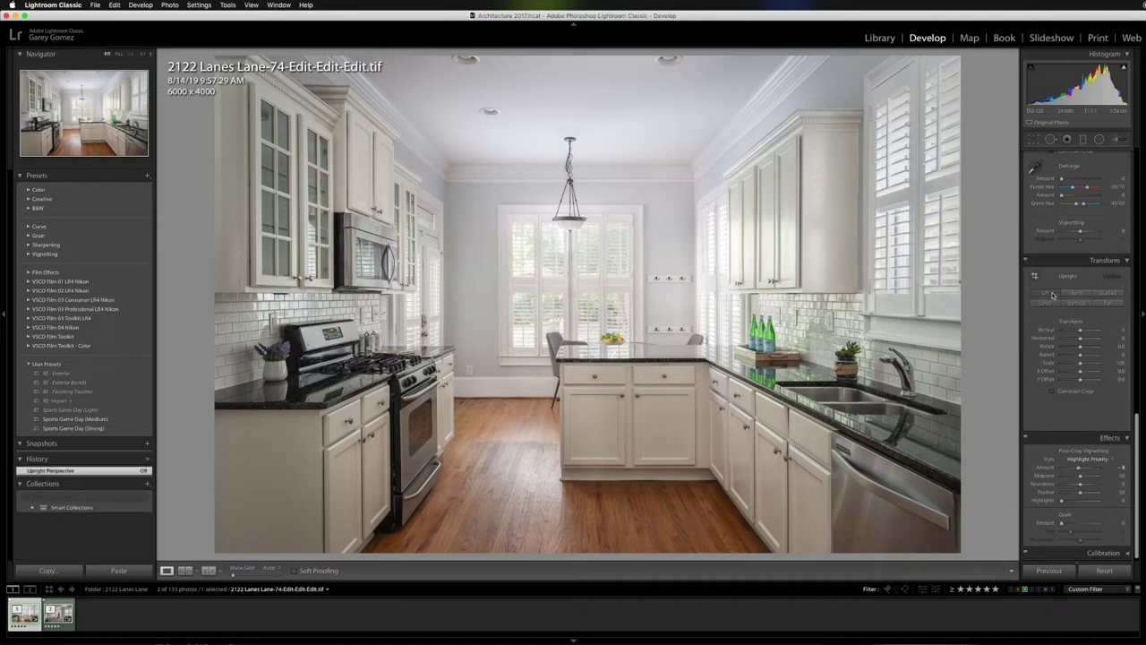
drag(1079, 330, 1081, 332)
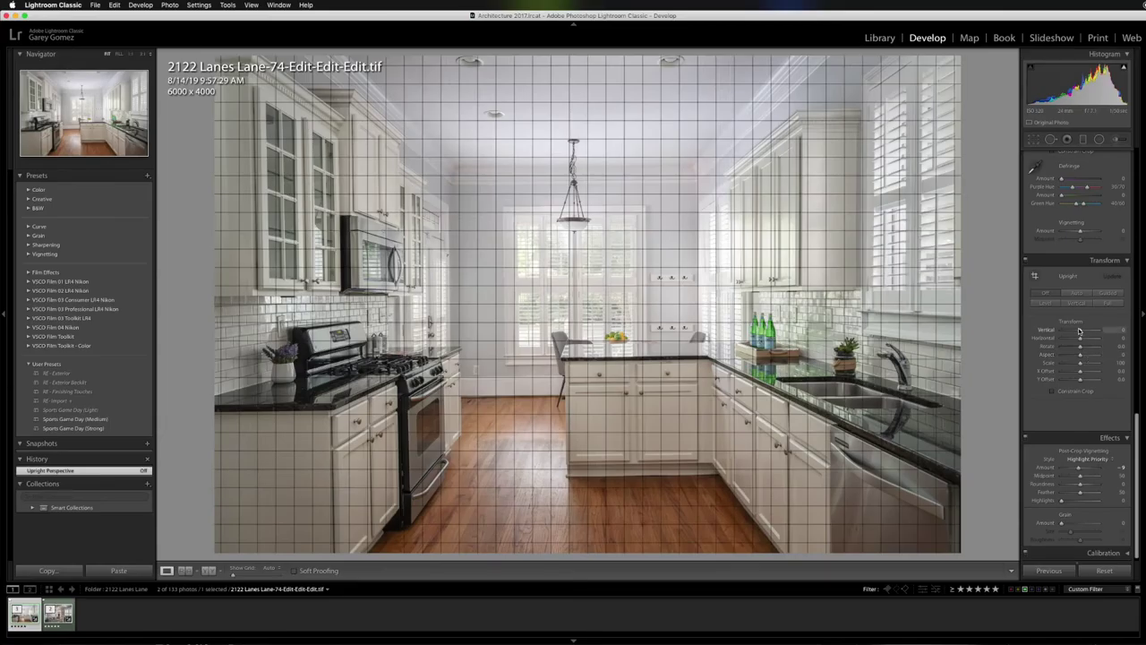
drag(1079, 331, 1079, 331)
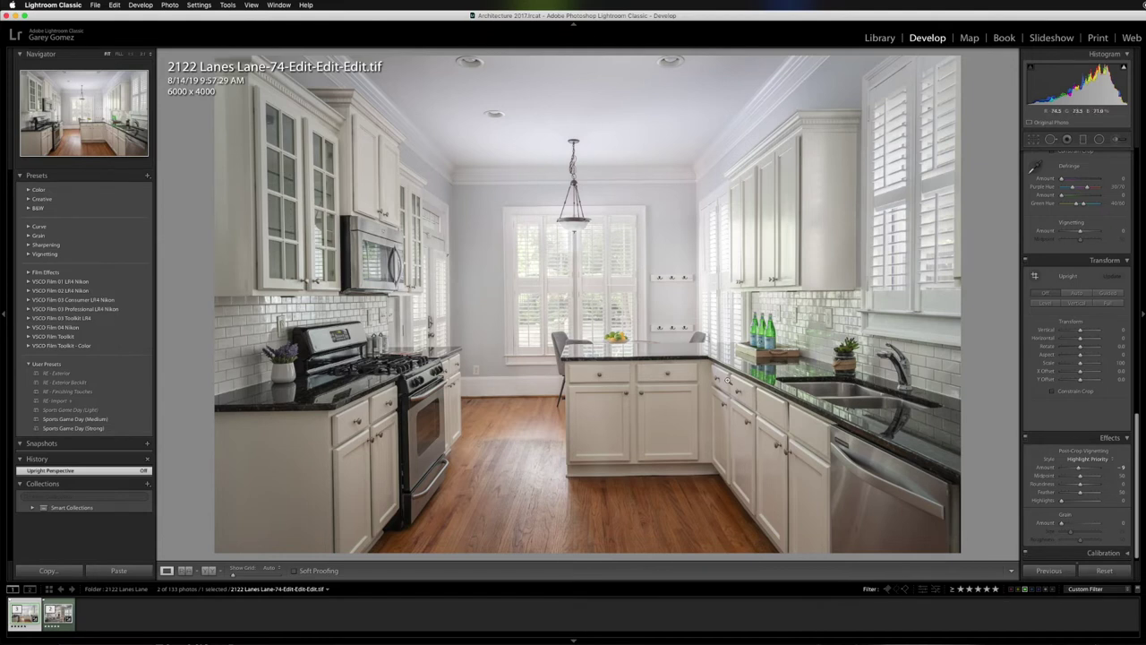
click(1113, 305)
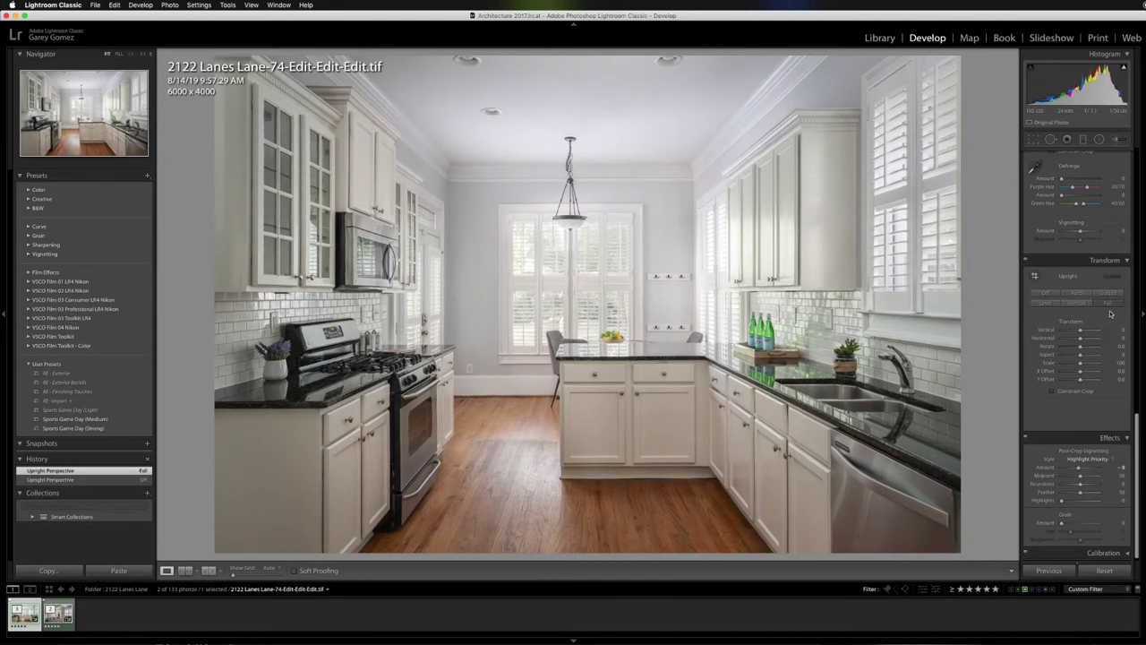
drag(1081, 331, 1081, 333)
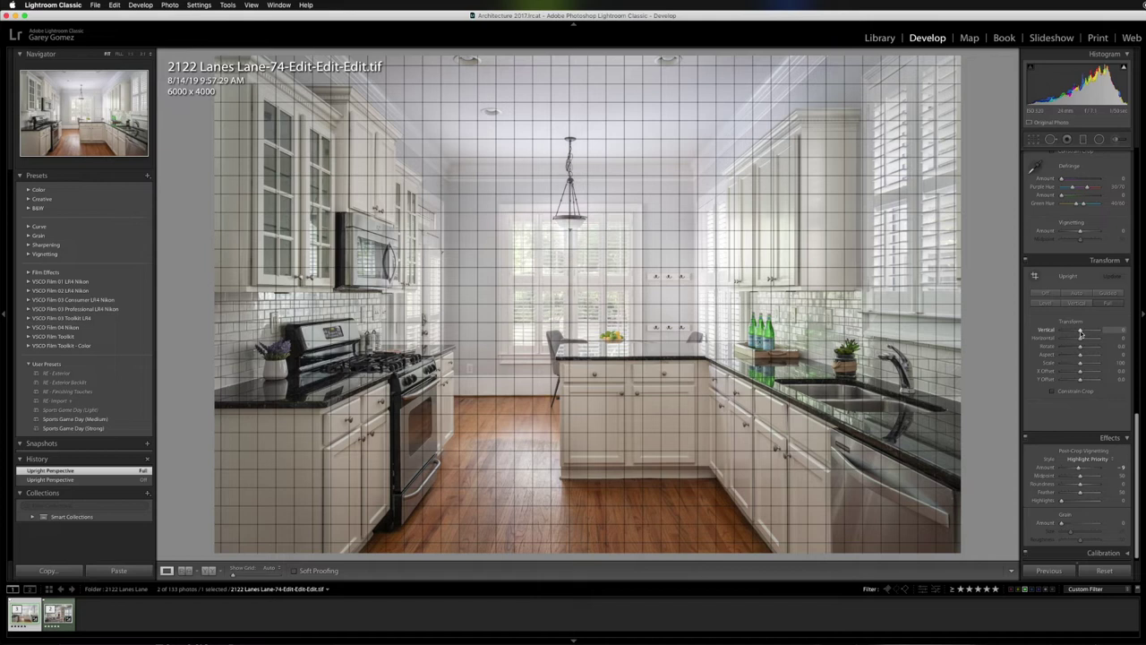
drag(1080, 332, 1080, 332)
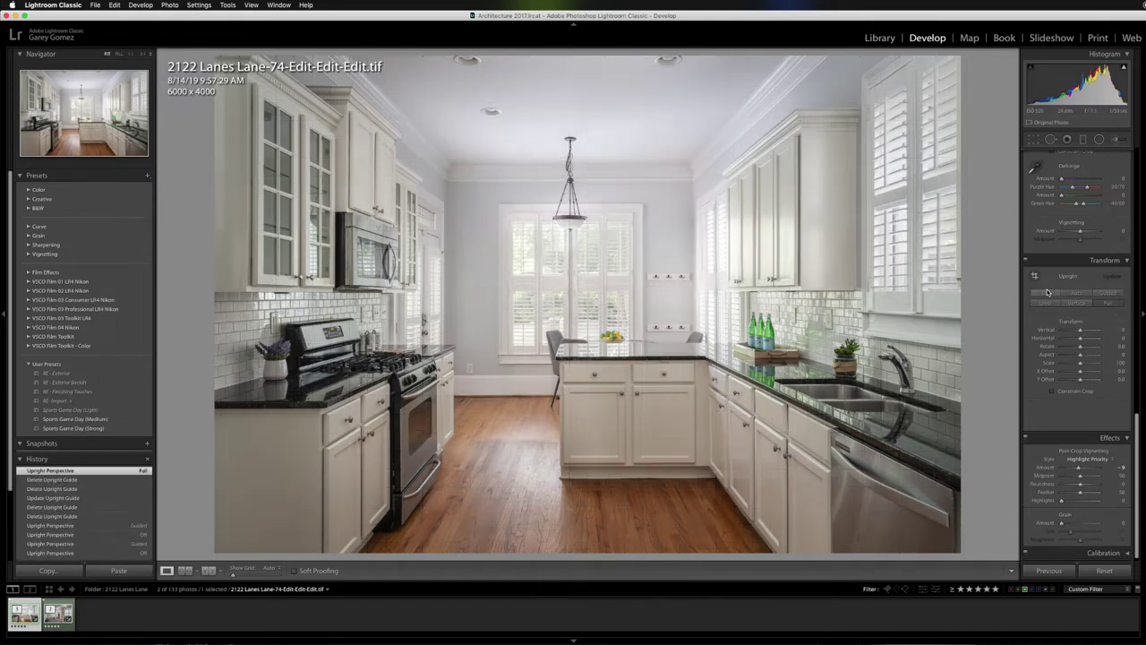
click(1047, 296)
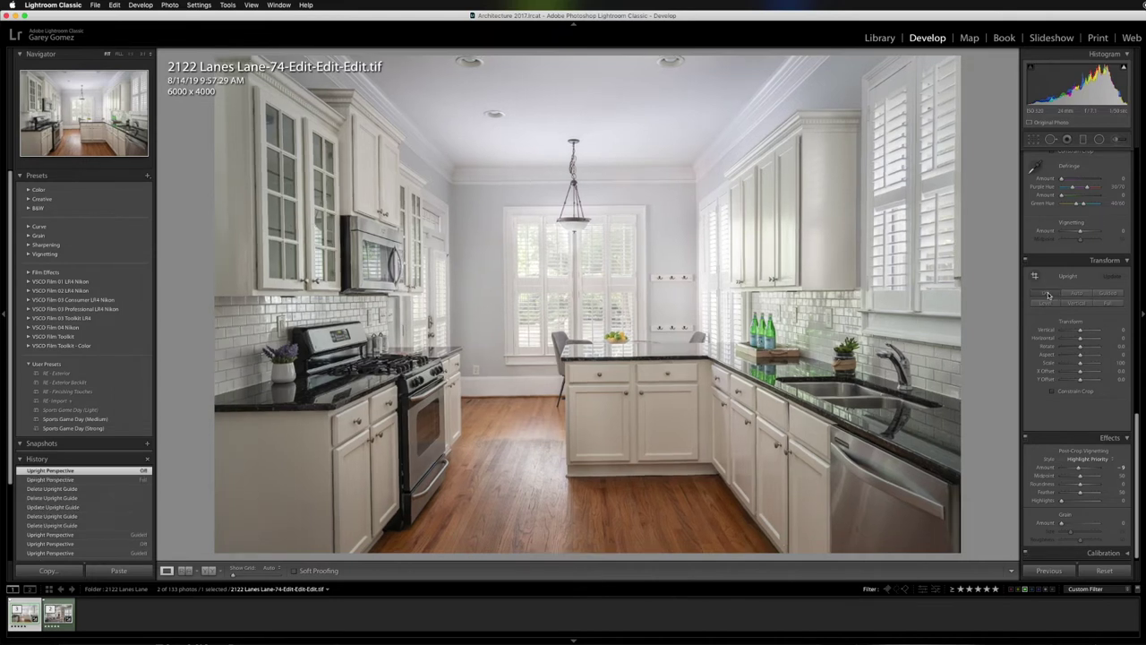
click(1105, 296)
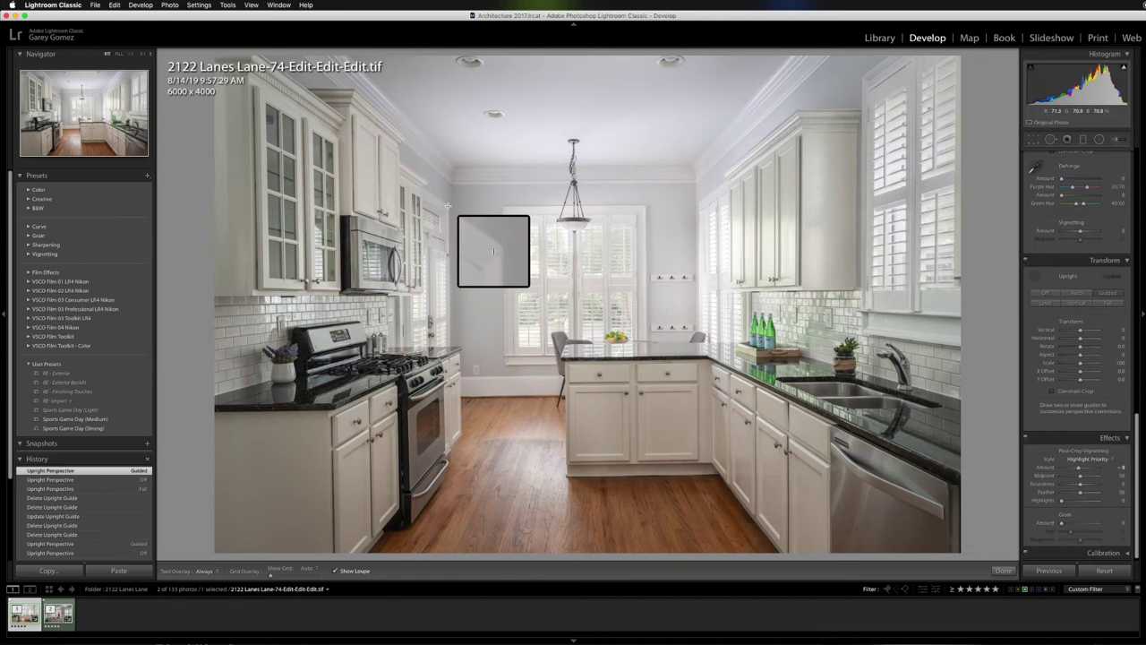
Step: Draw Guided Upright guides on both wall corners, the ceiling line and the island cabinet base
mouse_move(446, 206)
mouse_down()
mouse_move(462, 318)
mouse_move(449, 345)
mouse_up()
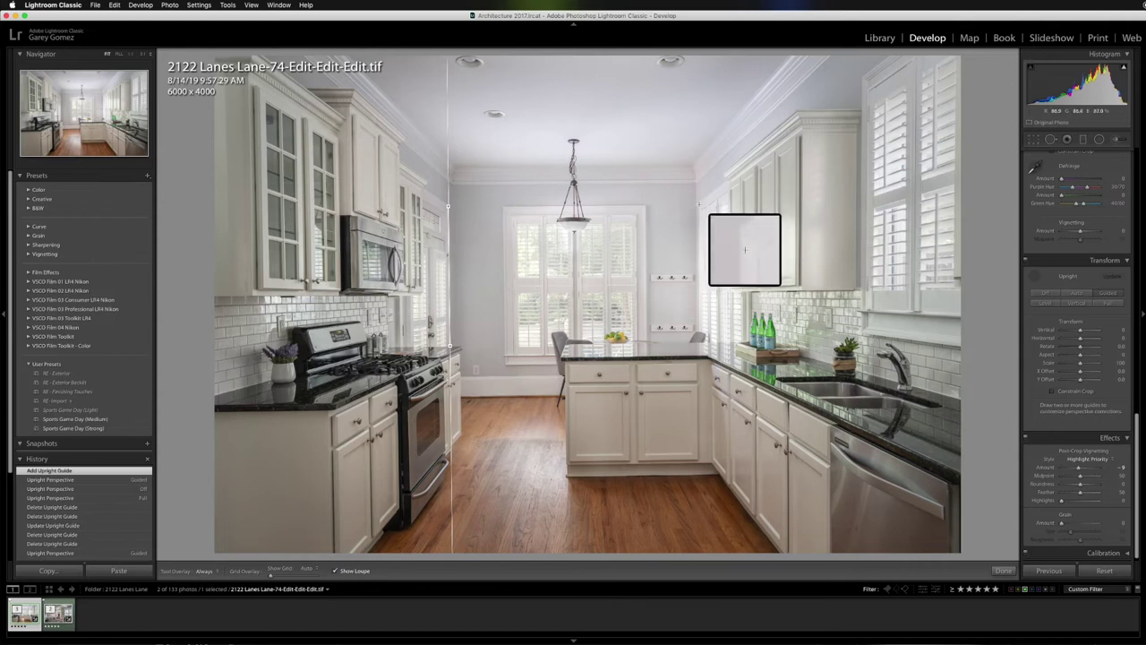
drag(698, 206, 698, 332)
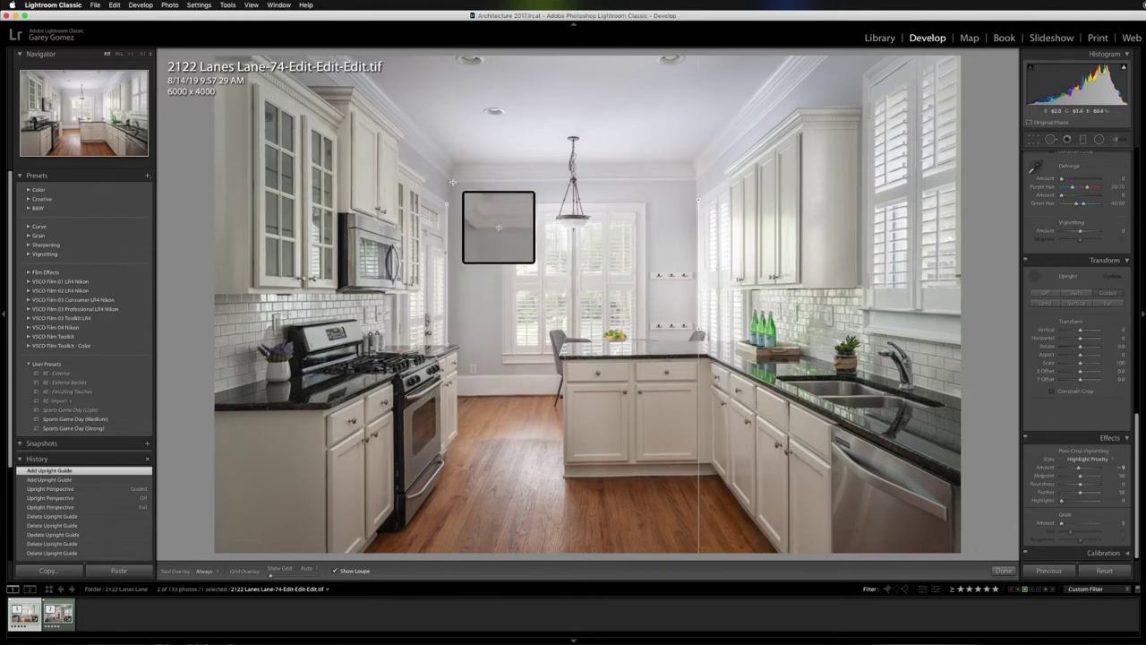
drag(453, 182, 694, 180)
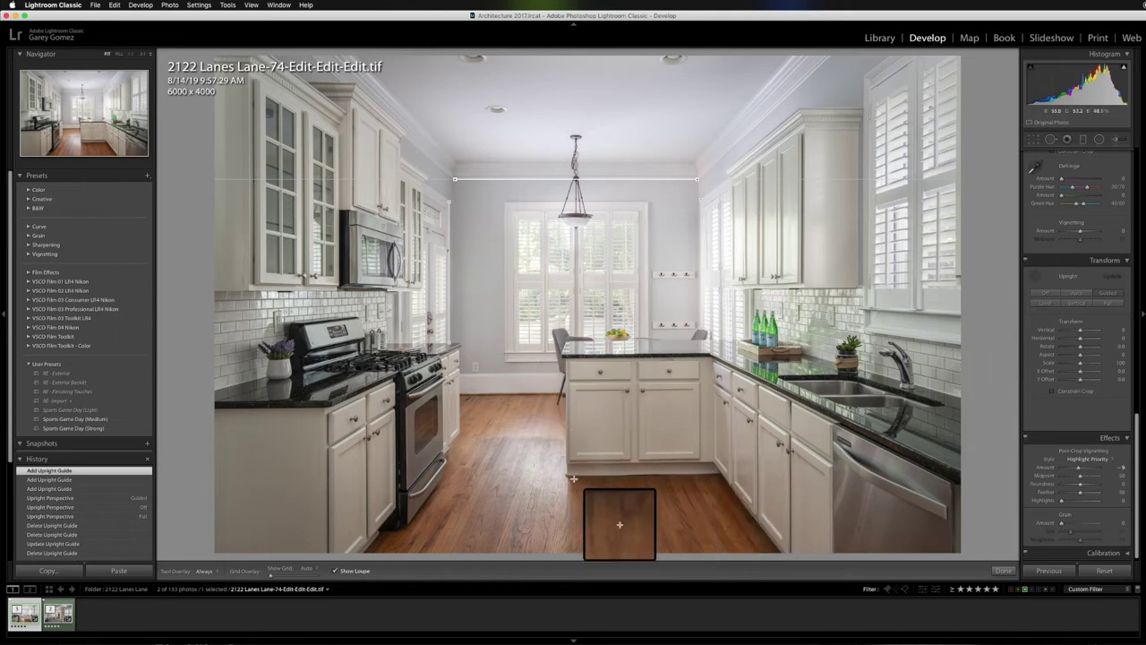
drag(568, 476, 719, 473)
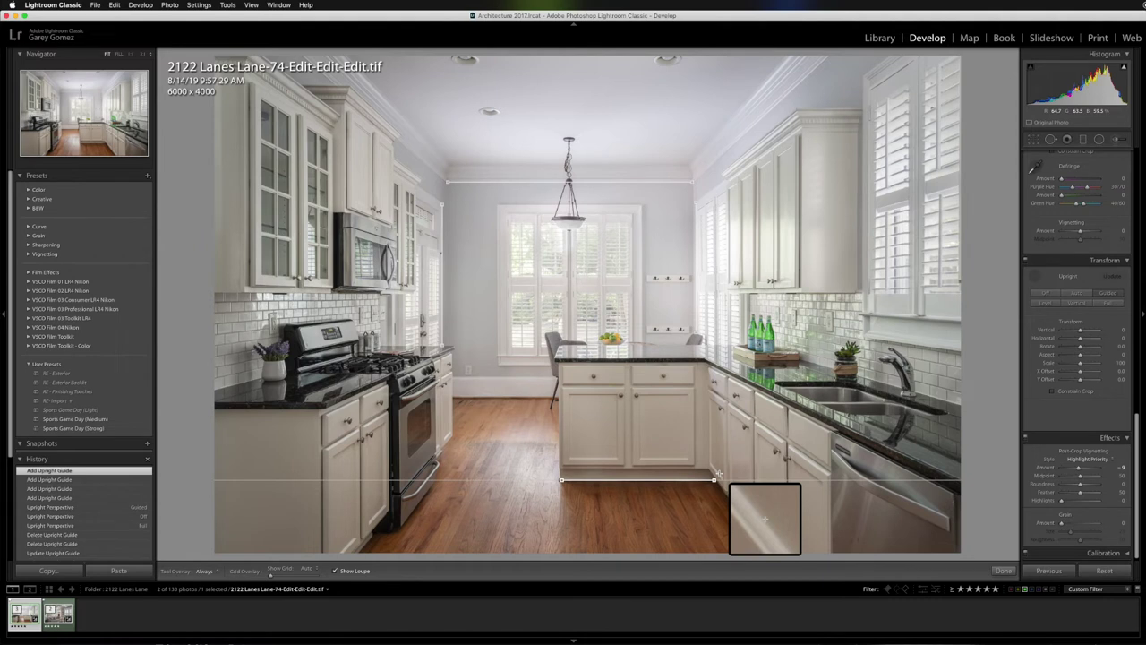
key(Escape)
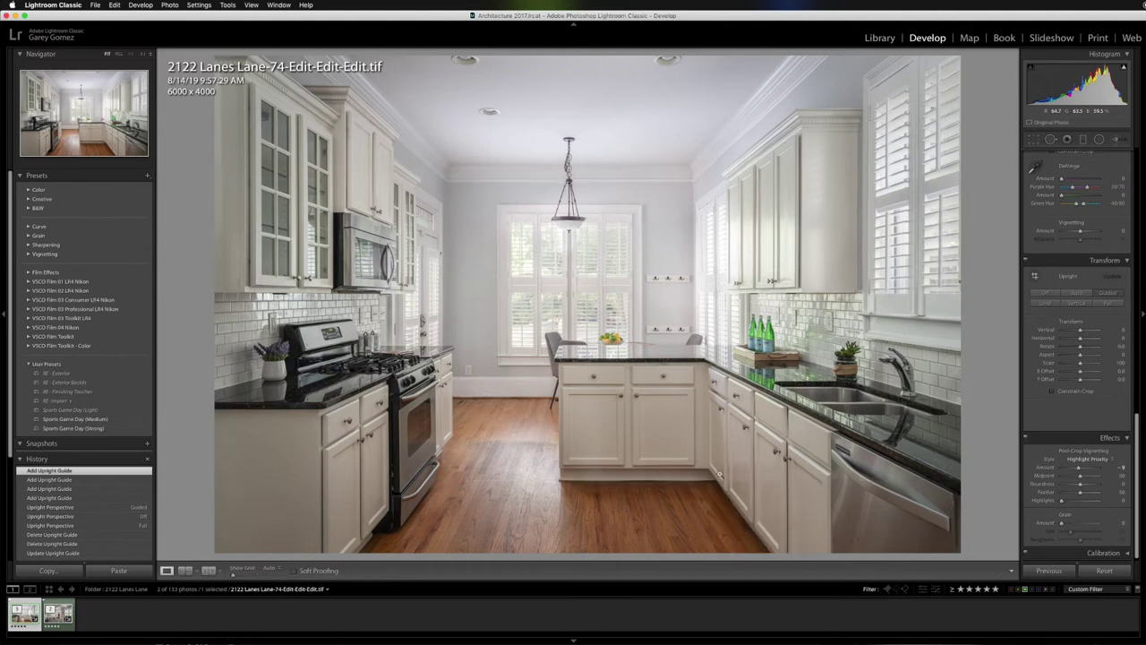
click(1043, 292)
Step: Restore the kitchen's Guided Upright correction and switch over to Photoshop
click(1115, 293)
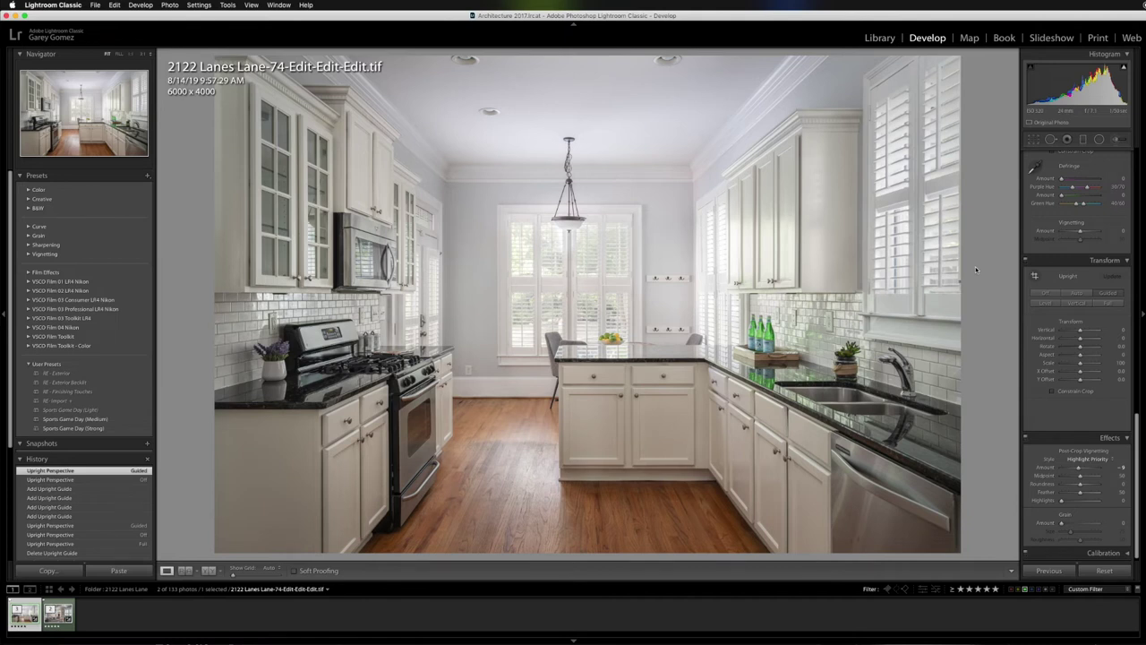
key(super+Tab)
key(super+Tab)
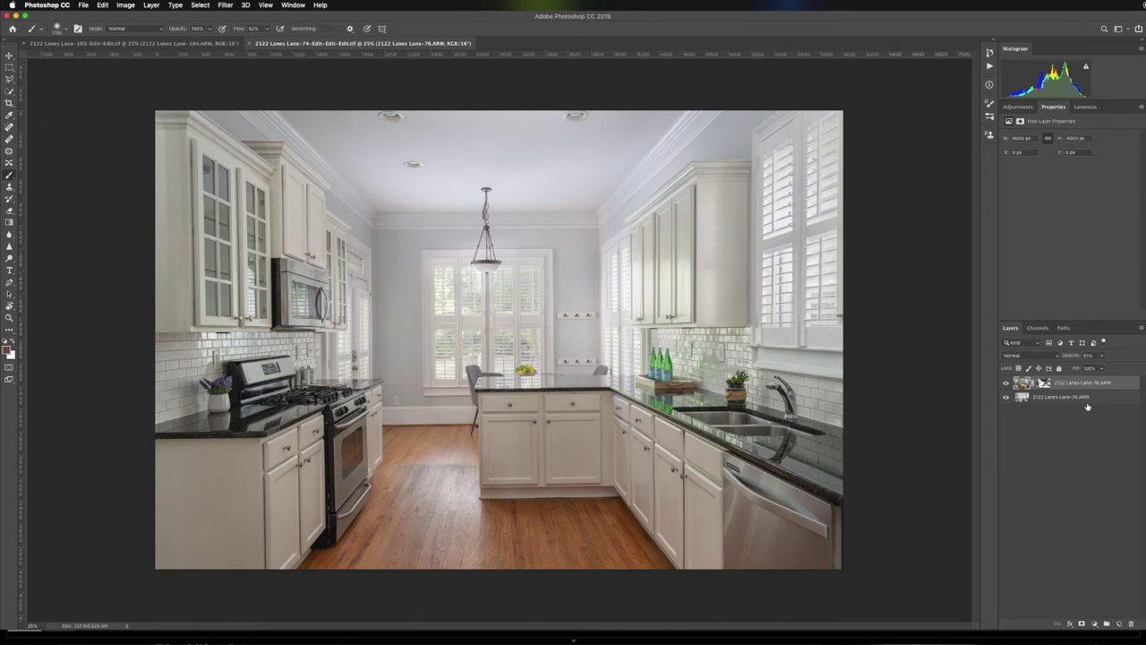
Step: Stamp the kitchen layers into Layer 1 and add three horizontal and two vertical guides
key(super+alt+shift+e)
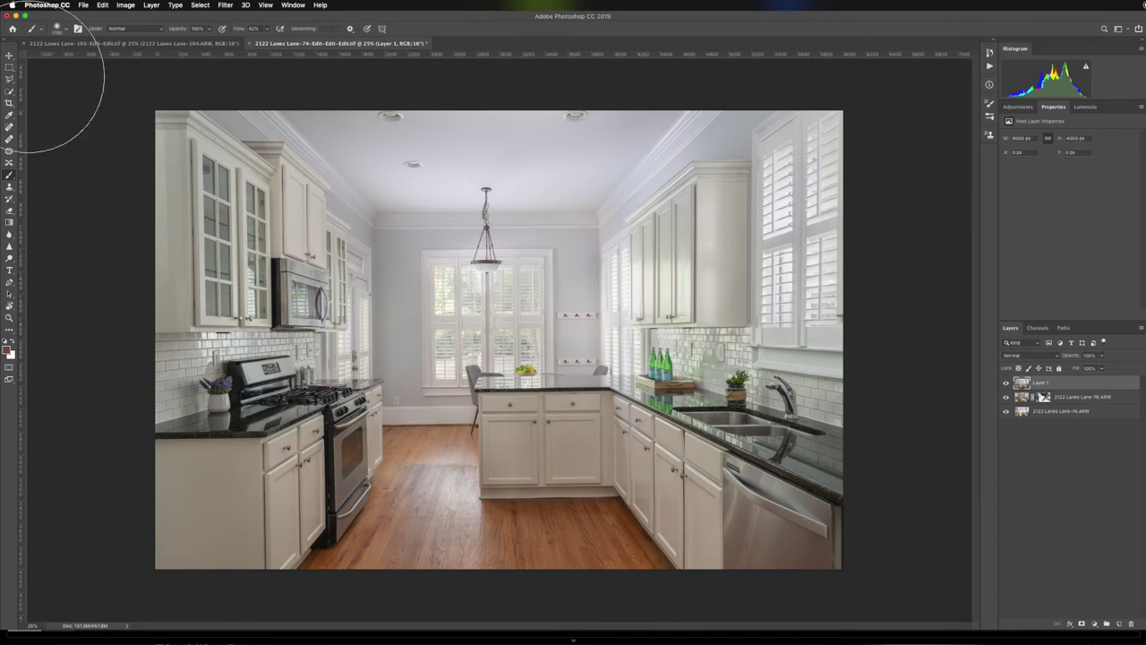
drag(508, 56, 521, 230)
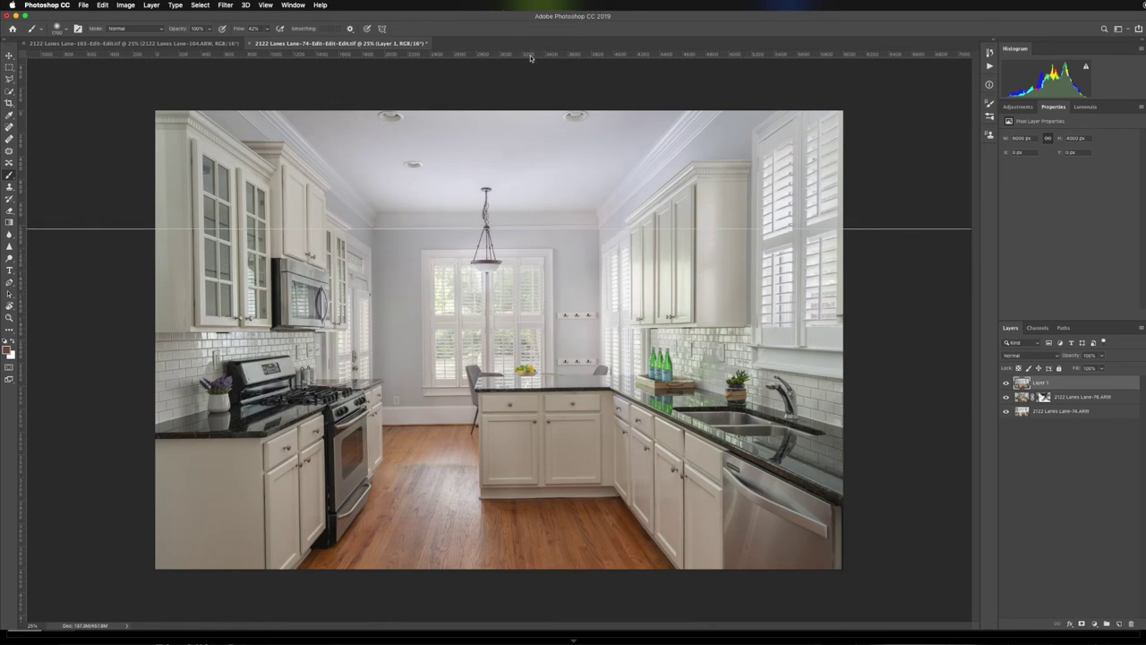
mouse_move(533, 57)
mouse_down()
mouse_move(532, 510)
mouse_move(533, 498)
mouse_up()
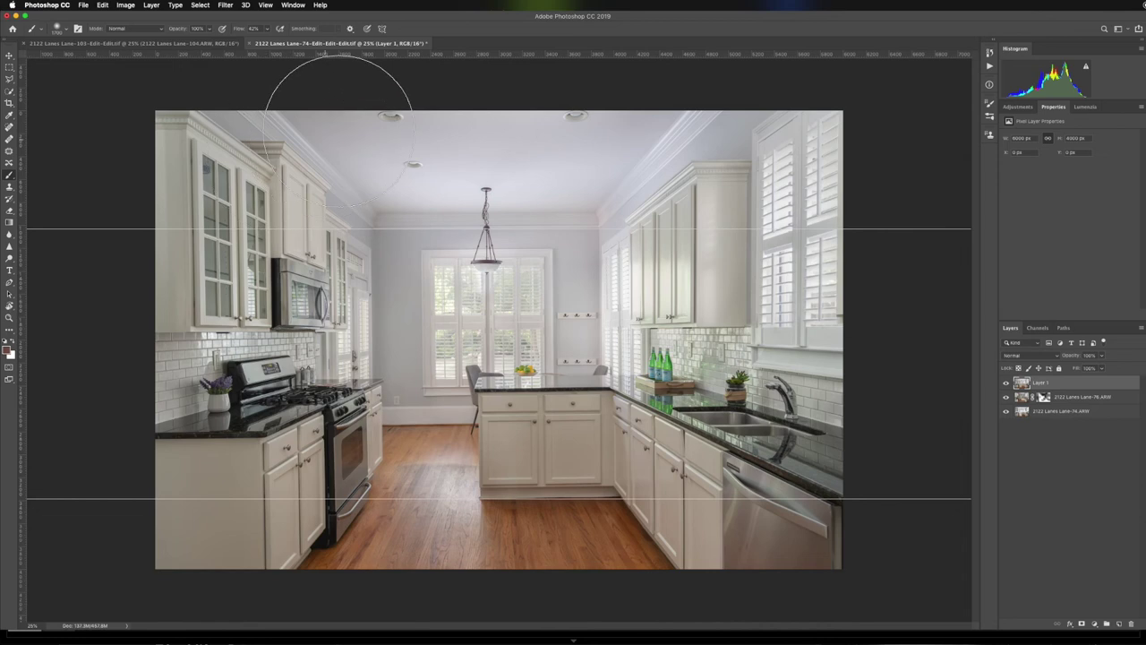
drag(469, 53, 467, 391)
drag(24, 338, 373, 336)
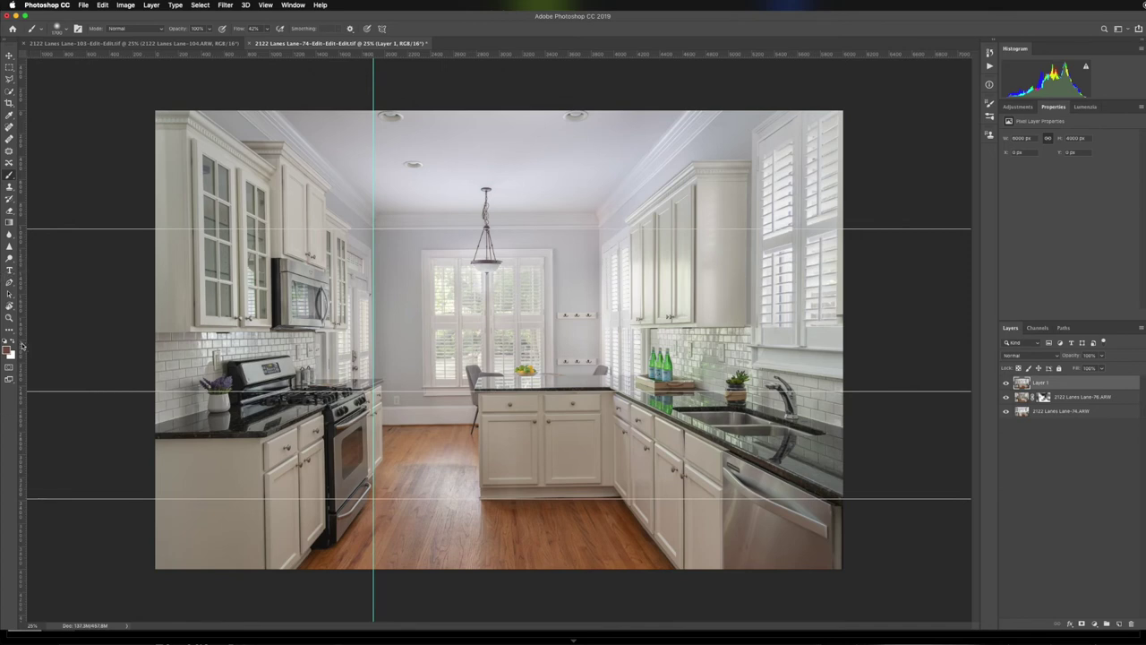
drag(23, 345, 599, 347)
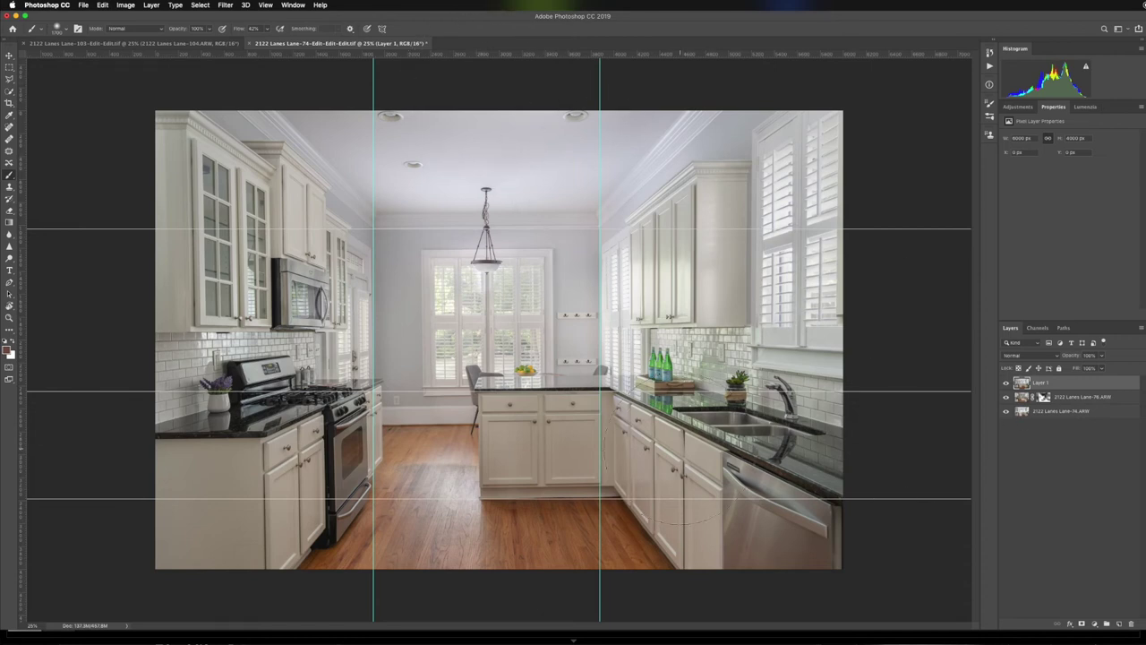
Step: Skew Layer 1's bottom corners to align walls with the guides, commit, then switch to the living-room document
key(ctrl+t)
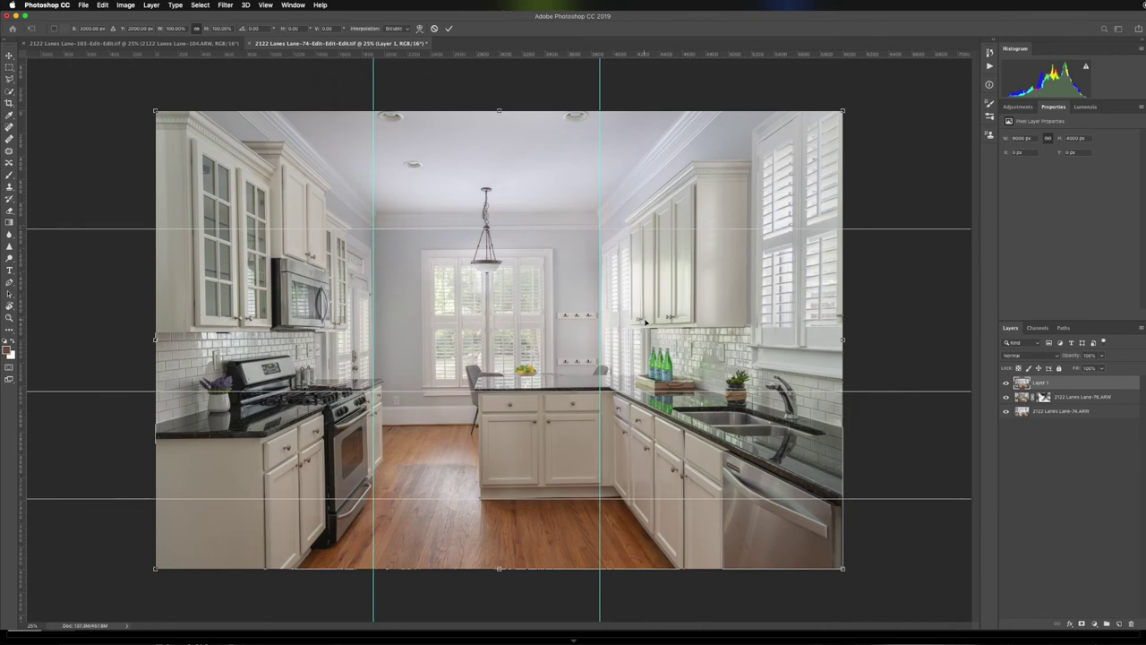
right_click(646, 319)
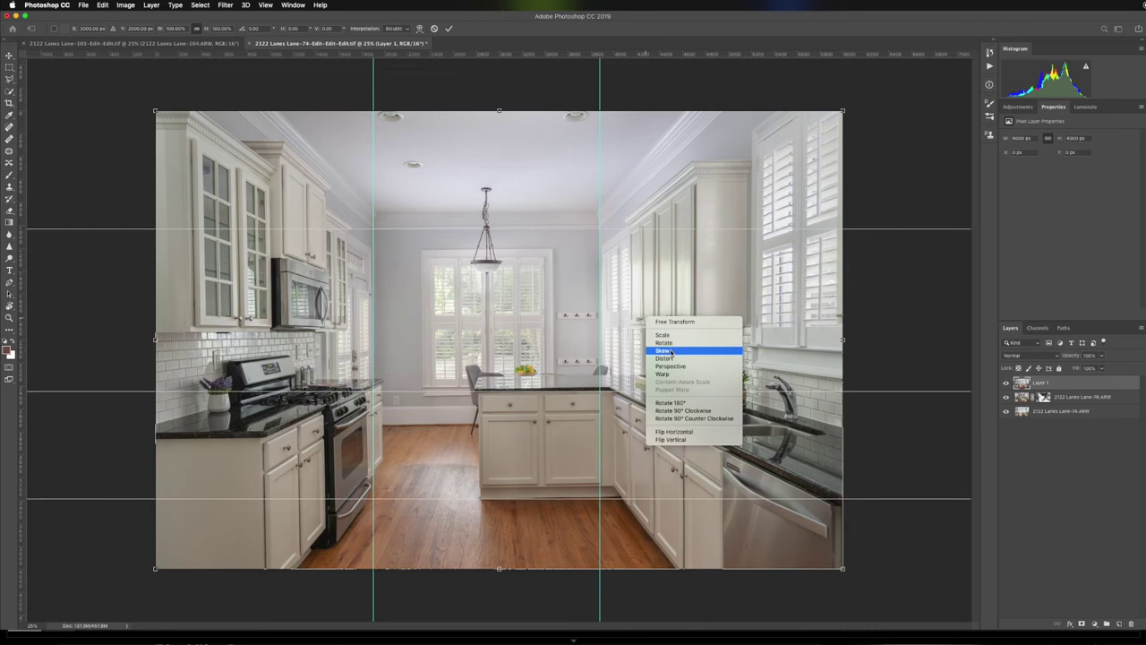
click(669, 352)
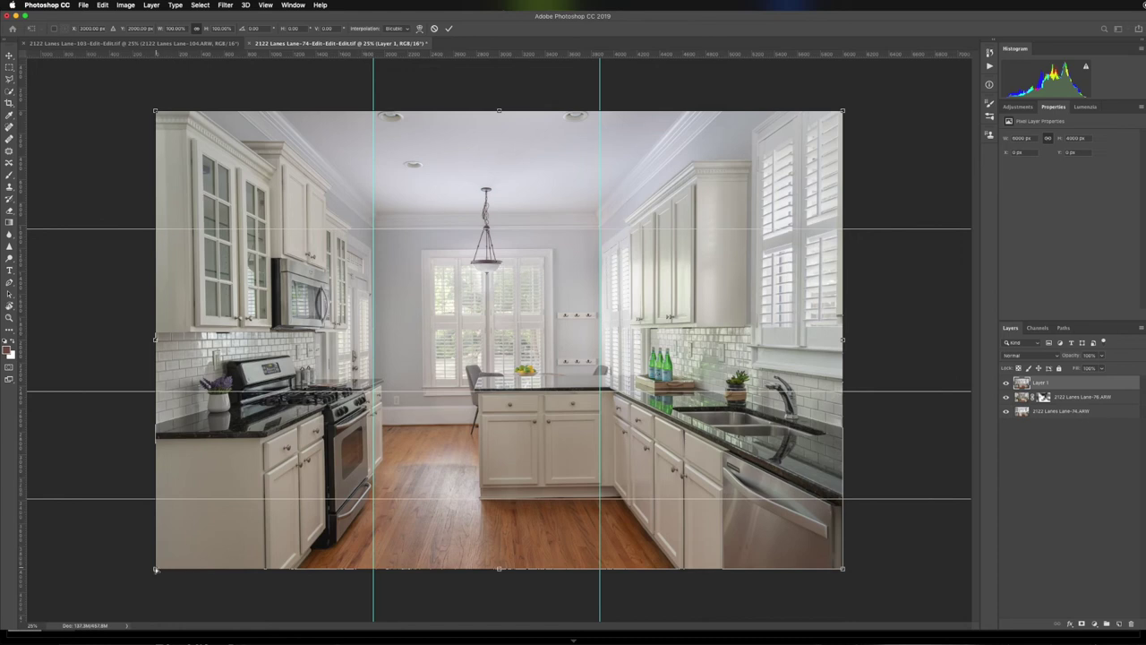
drag(156, 569, 148, 569)
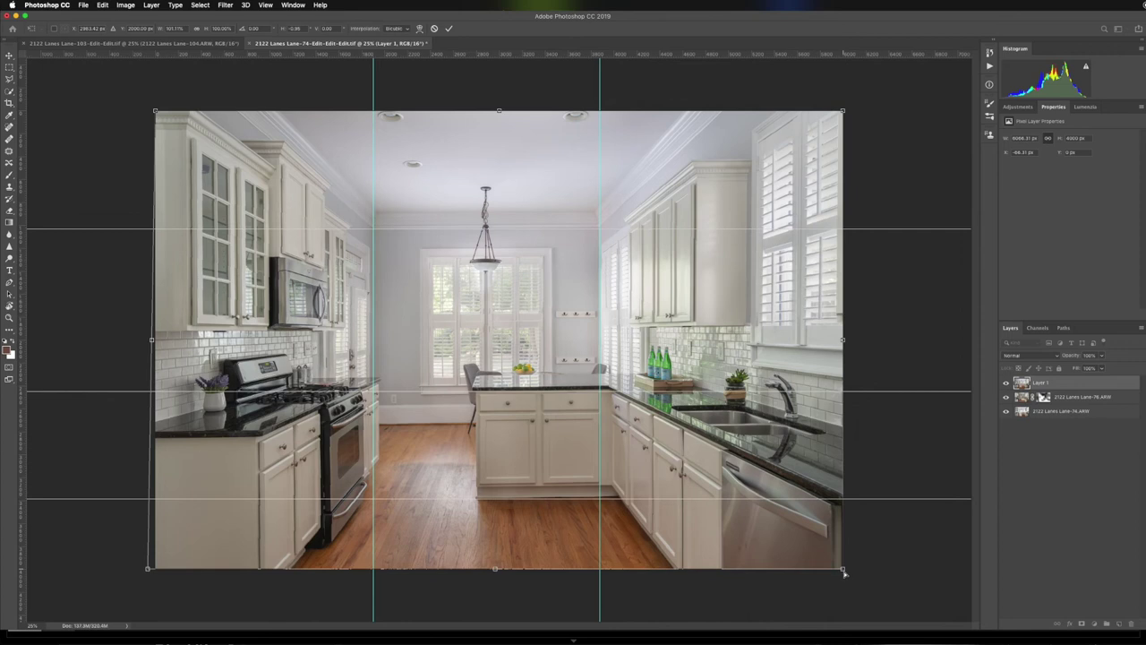
drag(843, 573, 847, 580)
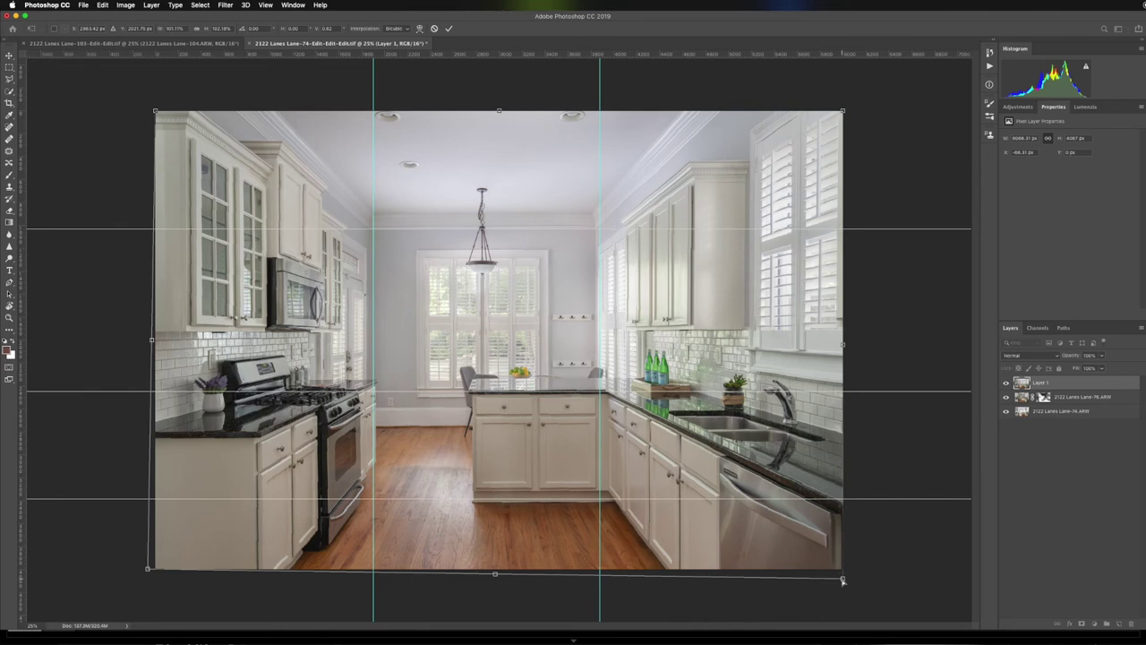
drag(843, 580, 842, 581)
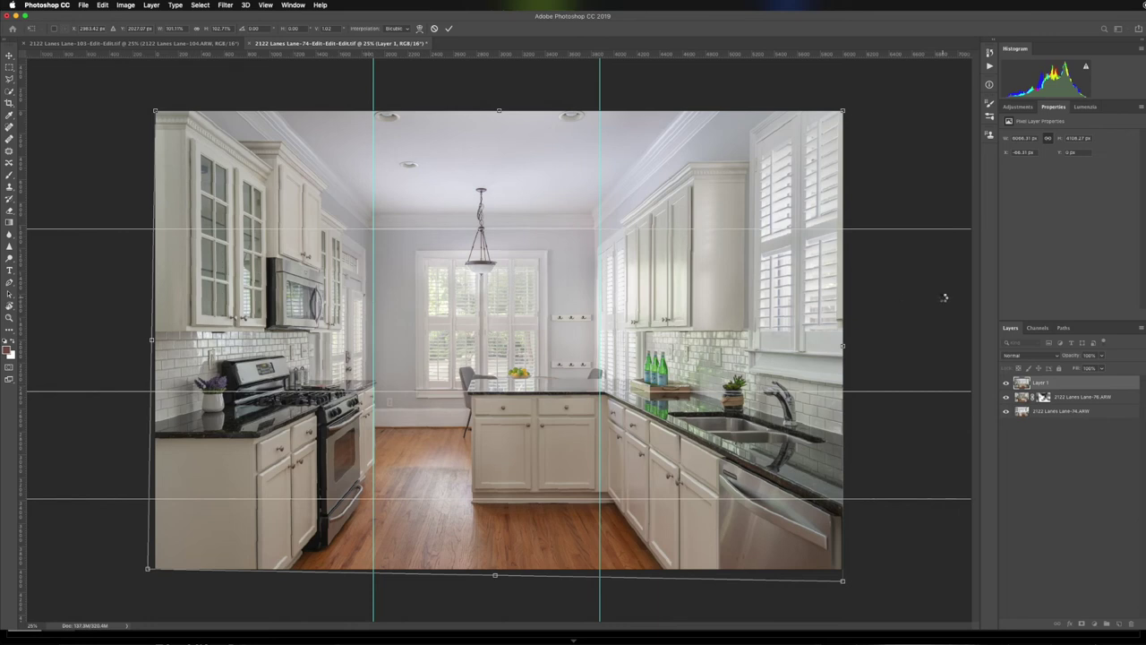
key(Return)
key(b)
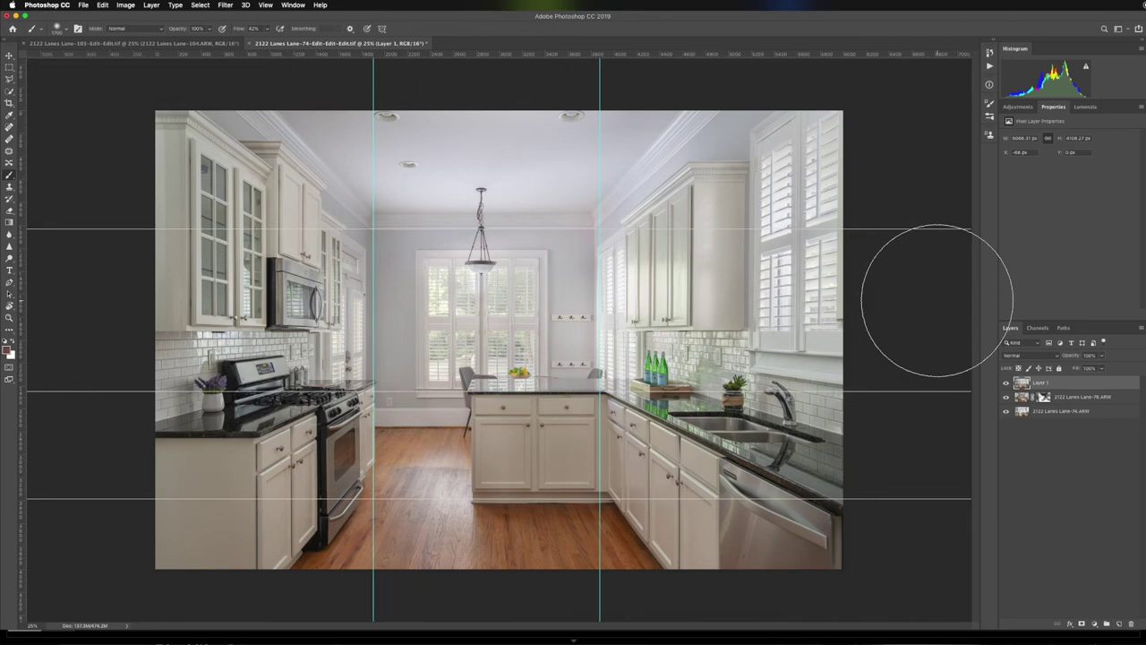
click(166, 44)
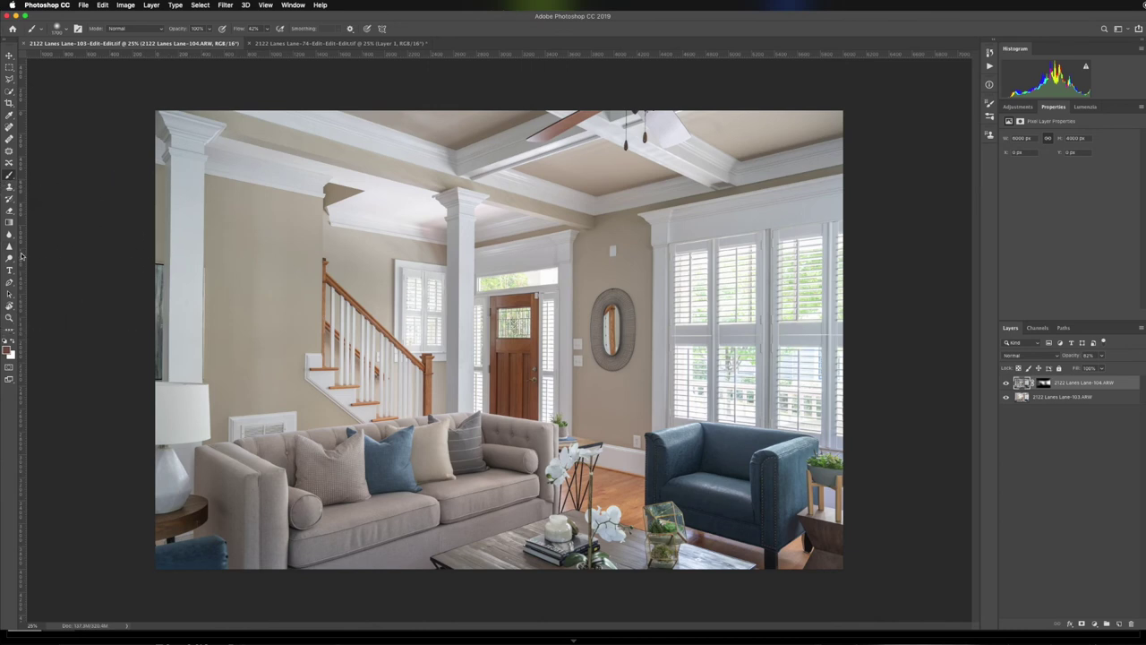
Step: Add vertical guides beside the left column and near the right edge, then stamp layers into Layer 1
drag(22, 257, 200, 264)
mouse_move(23, 256)
mouse_down()
mouse_move(745, 261)
mouse_move(822, 274)
mouse_up()
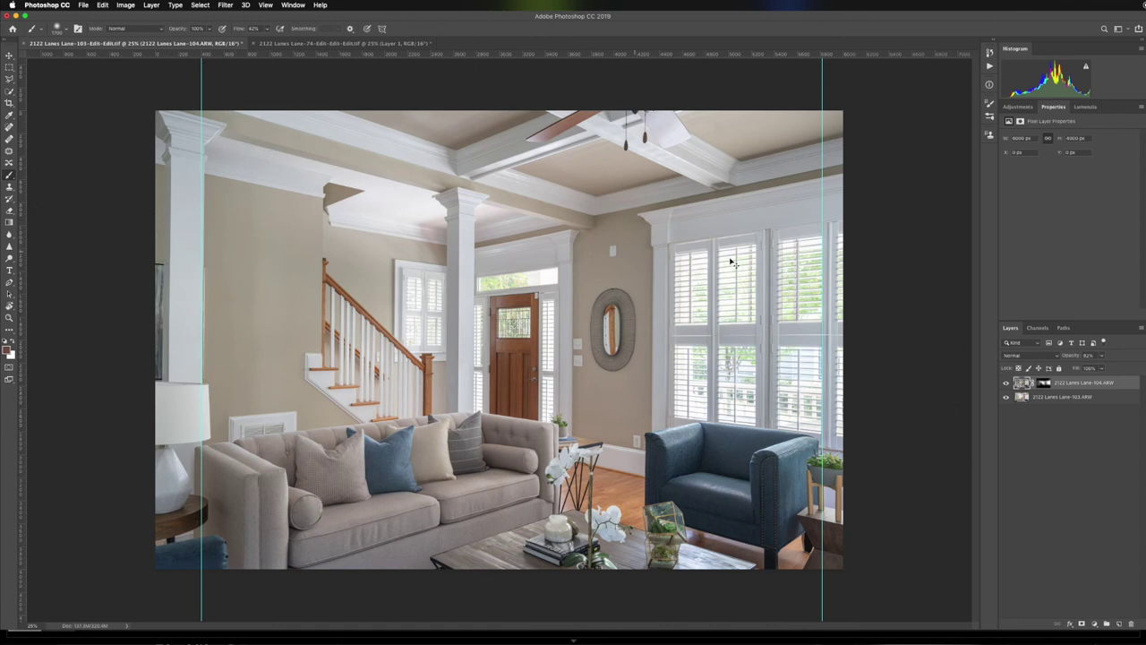
key(super+alt+shift+e)
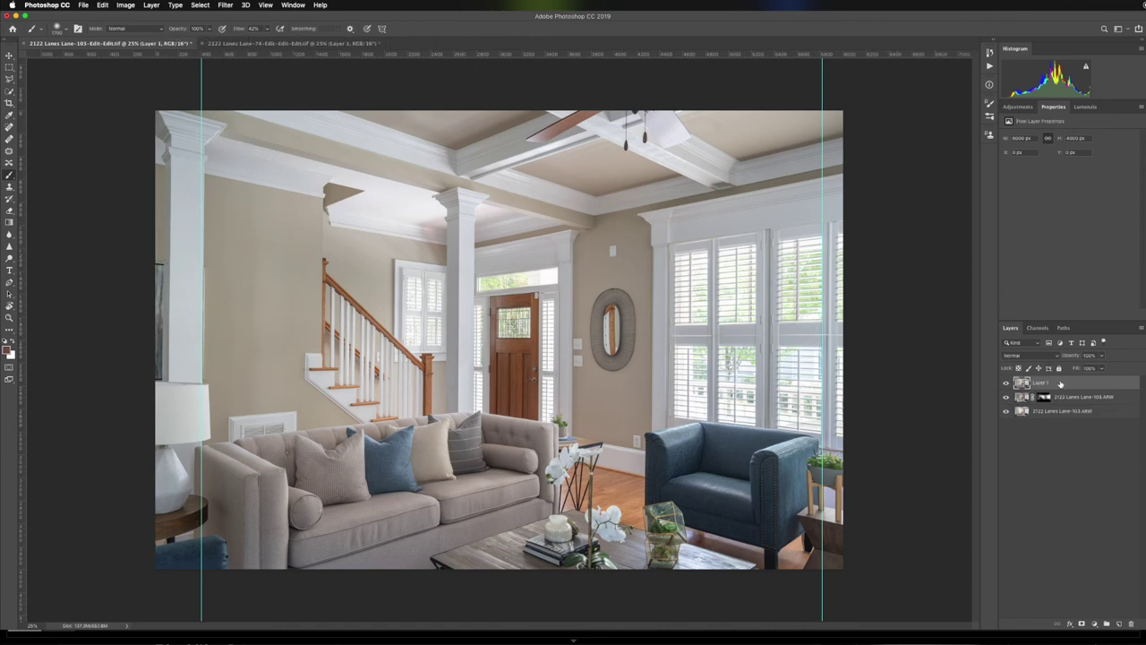
Step: Skew Layer 1 by nudging its top-left corner left and bottom-right corner right, straightening the column
key(super+t)
right_click(633, 270)
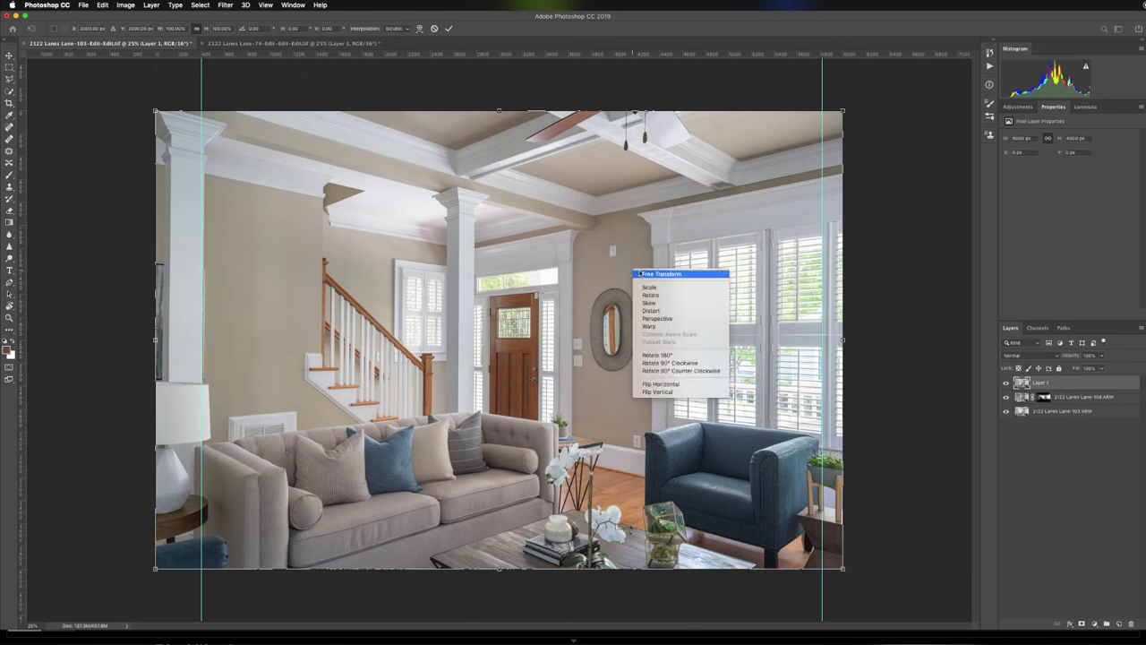
click(655, 303)
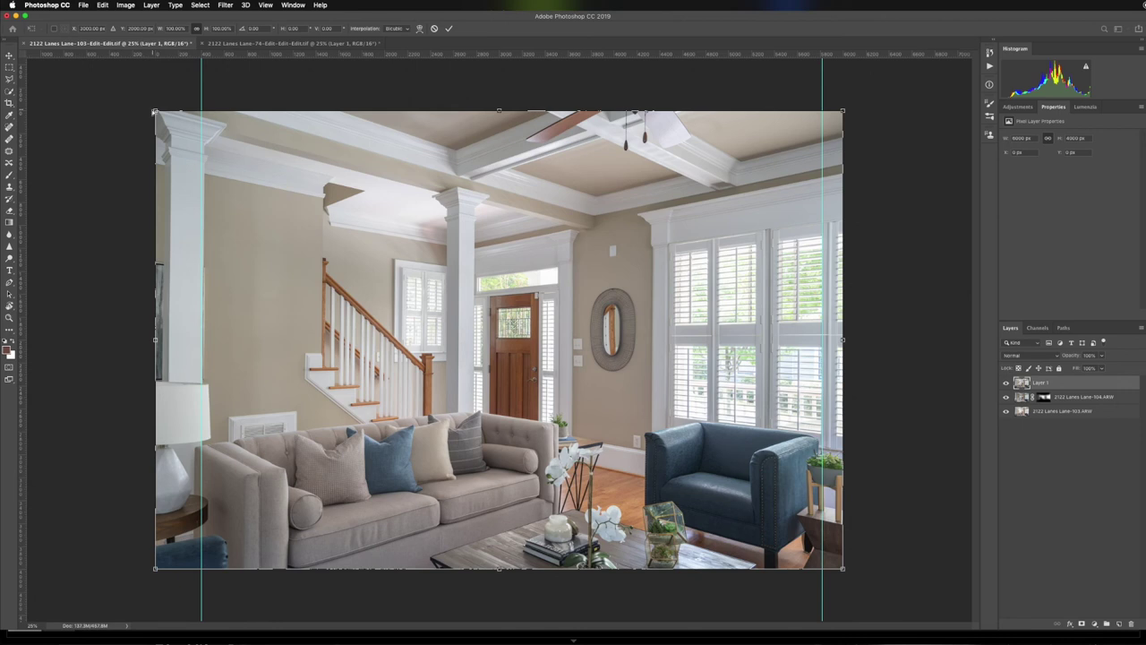
drag(154, 113, 151, 112)
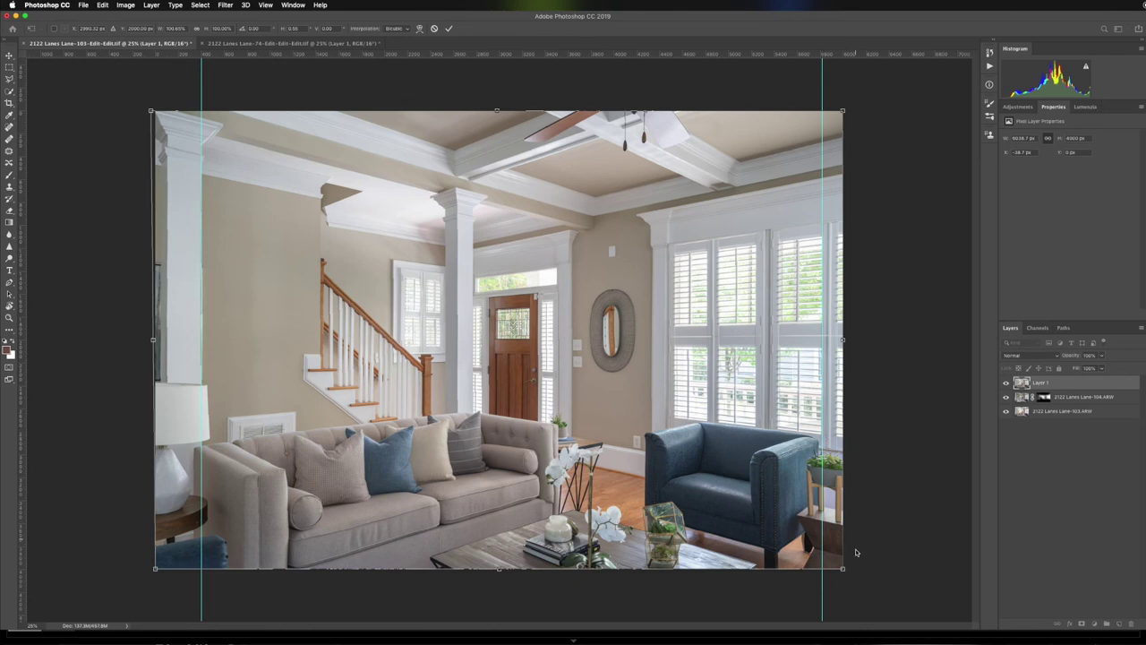
drag(844, 569, 846, 569)
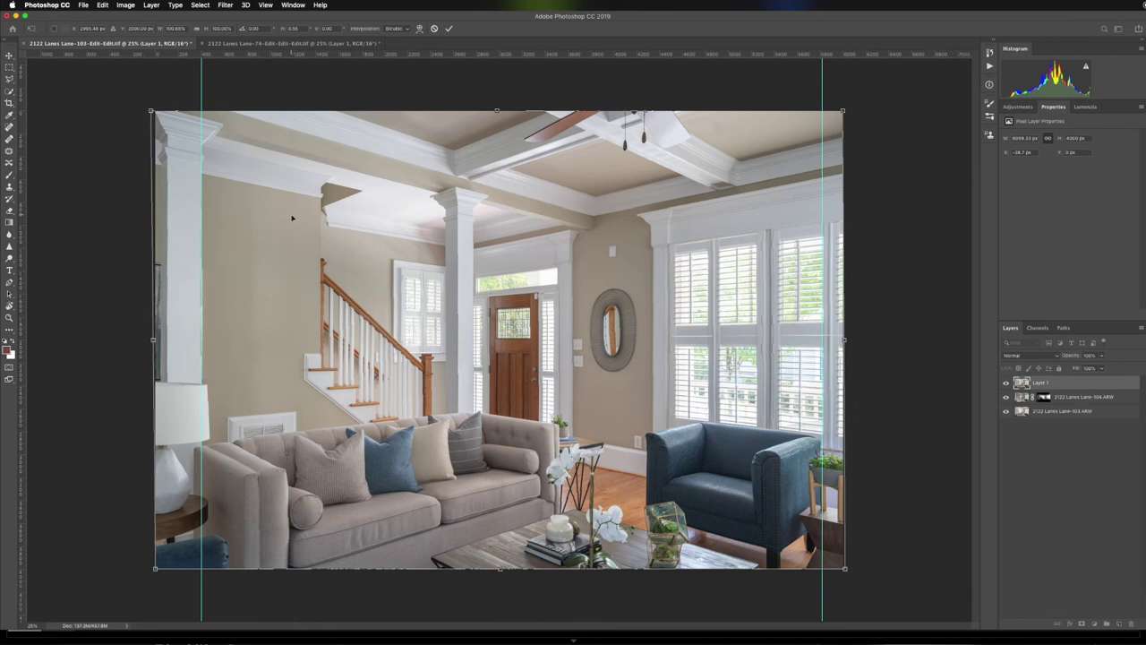
key(Return)
key(b)
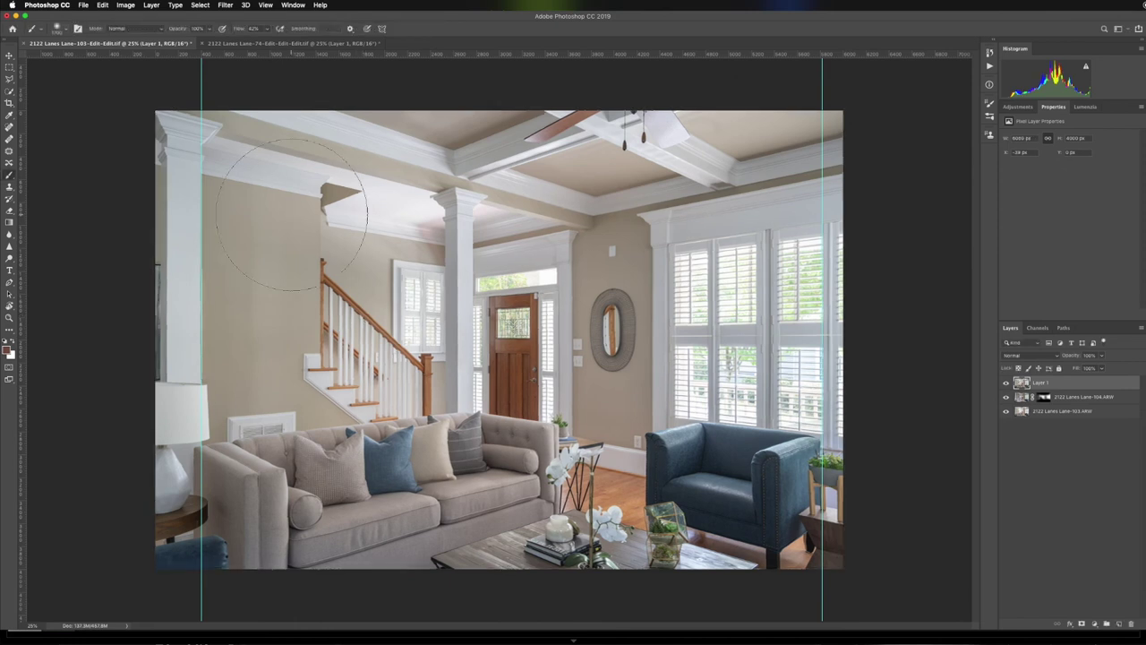